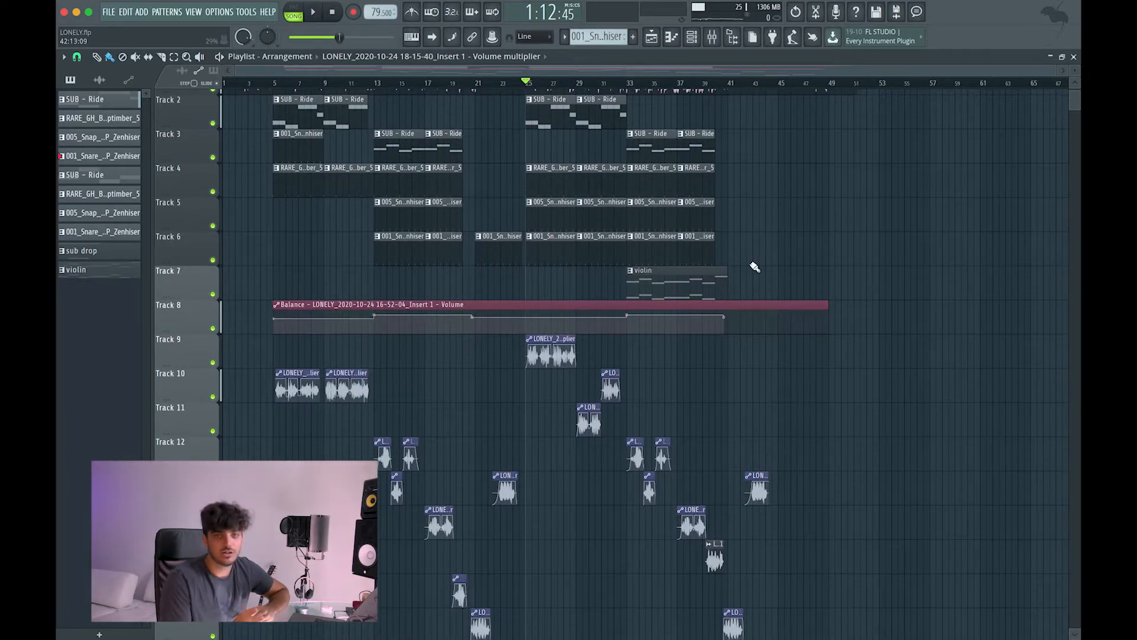
Open the mixer and review the Auto-Tune Artist settings on the Main Vocal track
{"action": "left_click", "coordinate": [720, 38]}
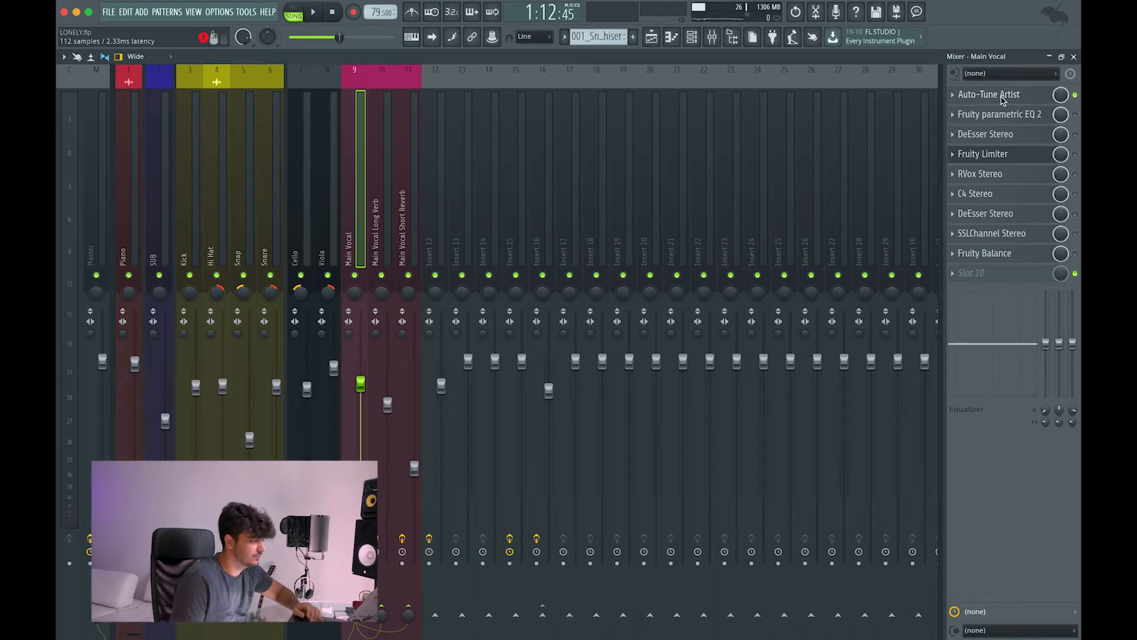
{"action": "left_click", "coordinate": [1003, 96]}
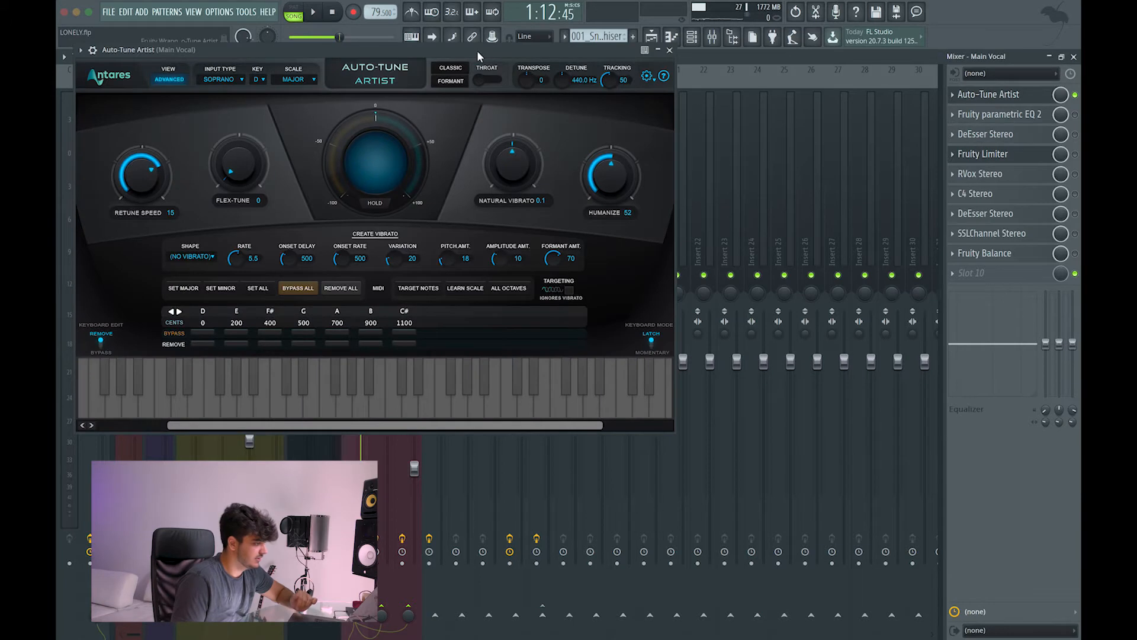
{"action": "left_click_drag", "start_coordinate": [478, 56], "coordinate": [729, 149]}
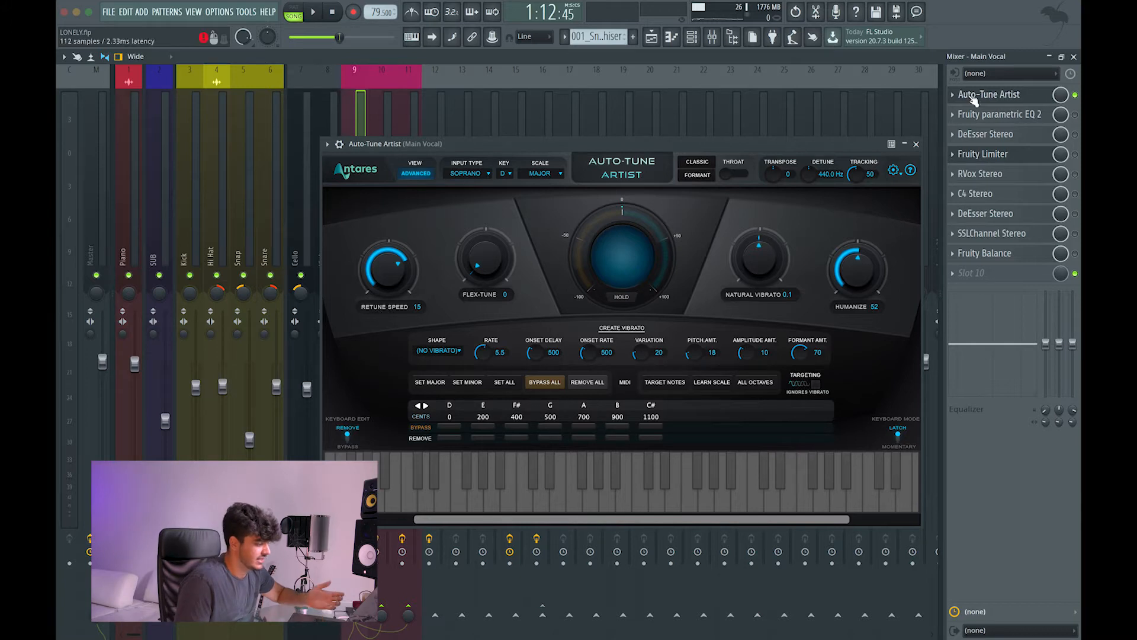
{"action": "left_click", "coordinate": [905, 145]}
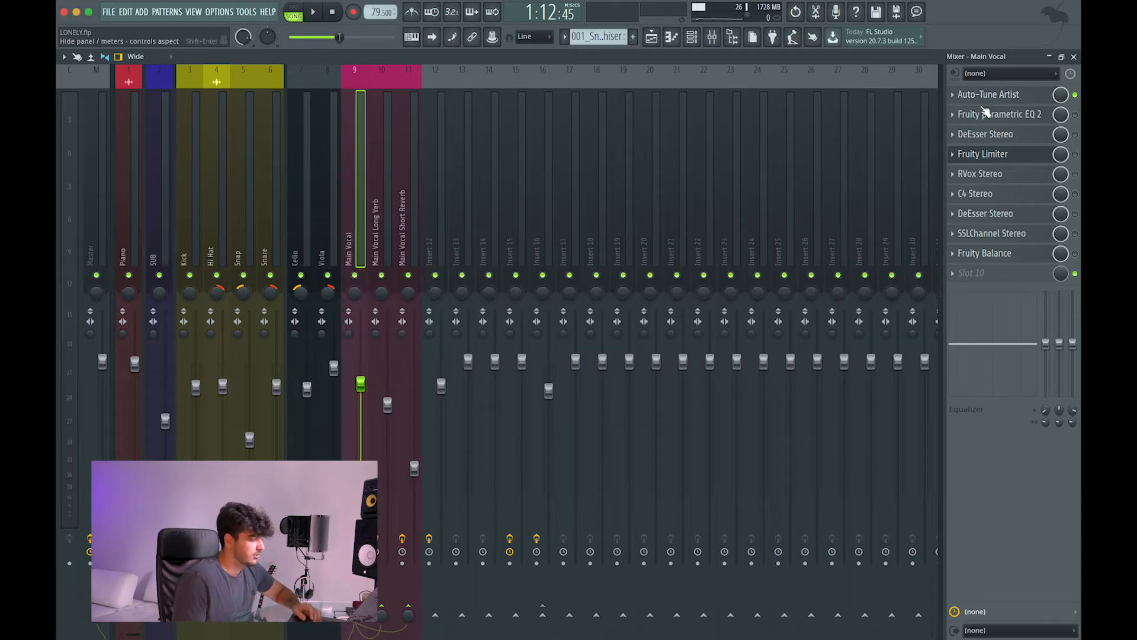
Review the low-cut curve of Fruity parametric EQ 2 on the Main Vocal track
{"action": "left_click", "coordinate": [1015, 121]}
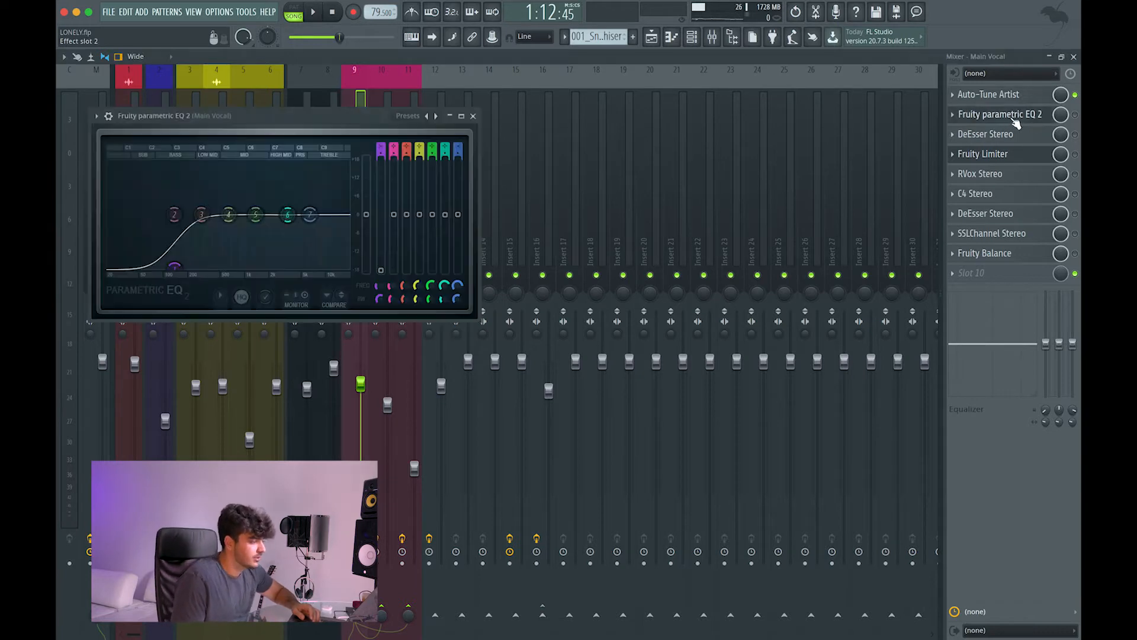
{"action": "left_click_drag", "start_coordinate": [322, 111], "coordinate": [623, 122]}
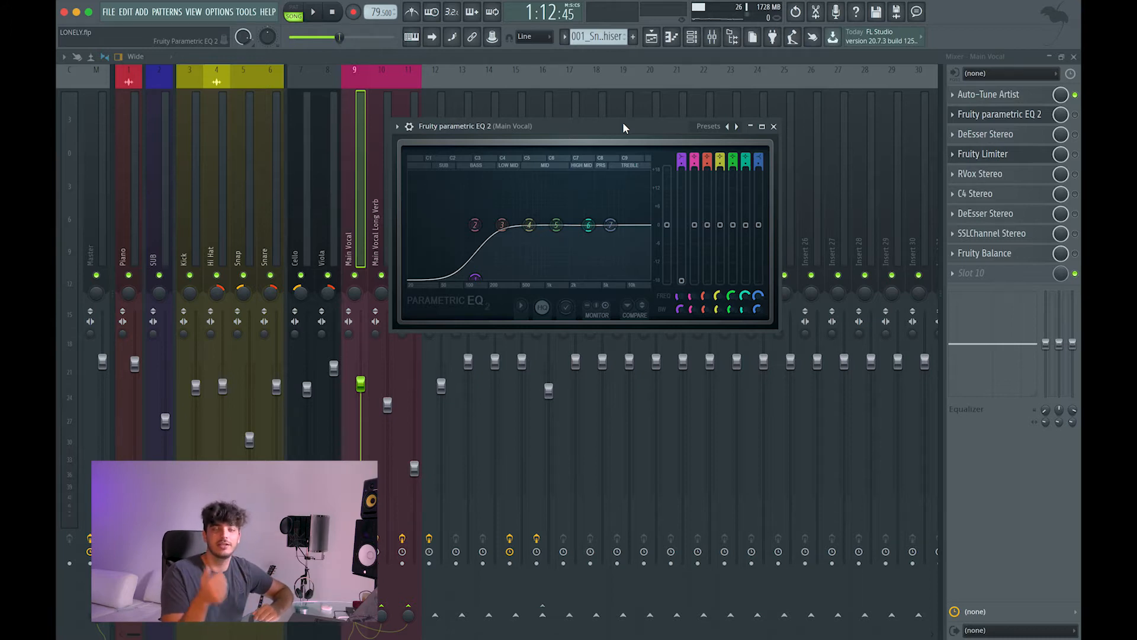
{"action": "left_click", "coordinate": [774, 126]}
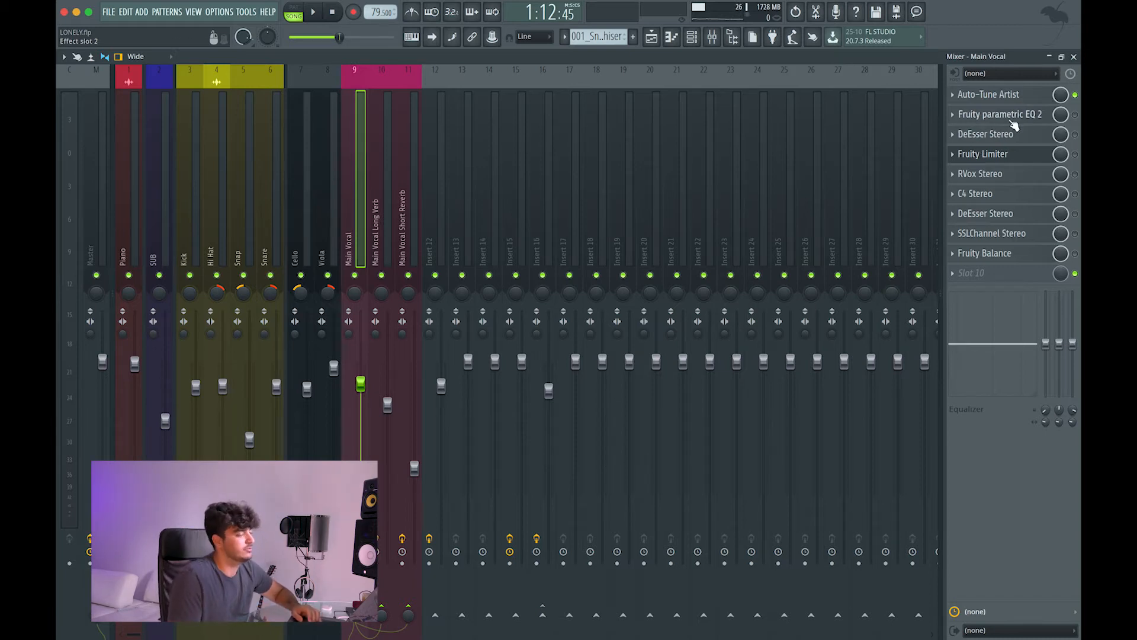
Solo the Main Vocal track and enable its Fruity parametric EQ 2 during playback to hear the difference
{"action": "key", "text": "space"}
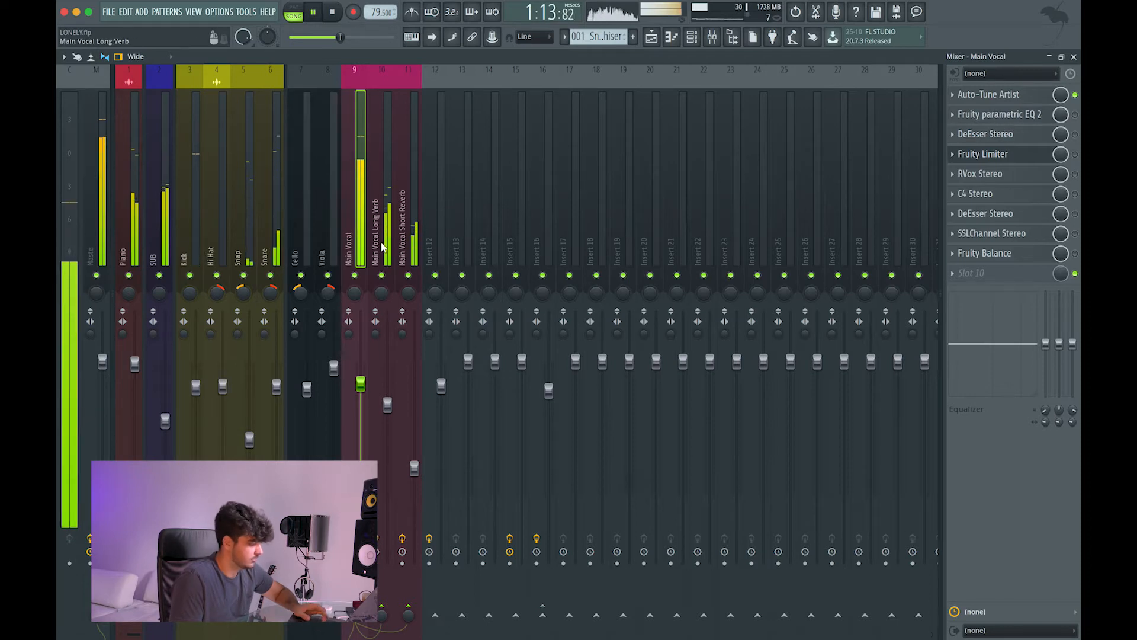
{"action": "key", "text": "s"}
{"action": "left_click", "coordinate": [382, 274]}
{"action": "left_click", "coordinate": [408, 275]}
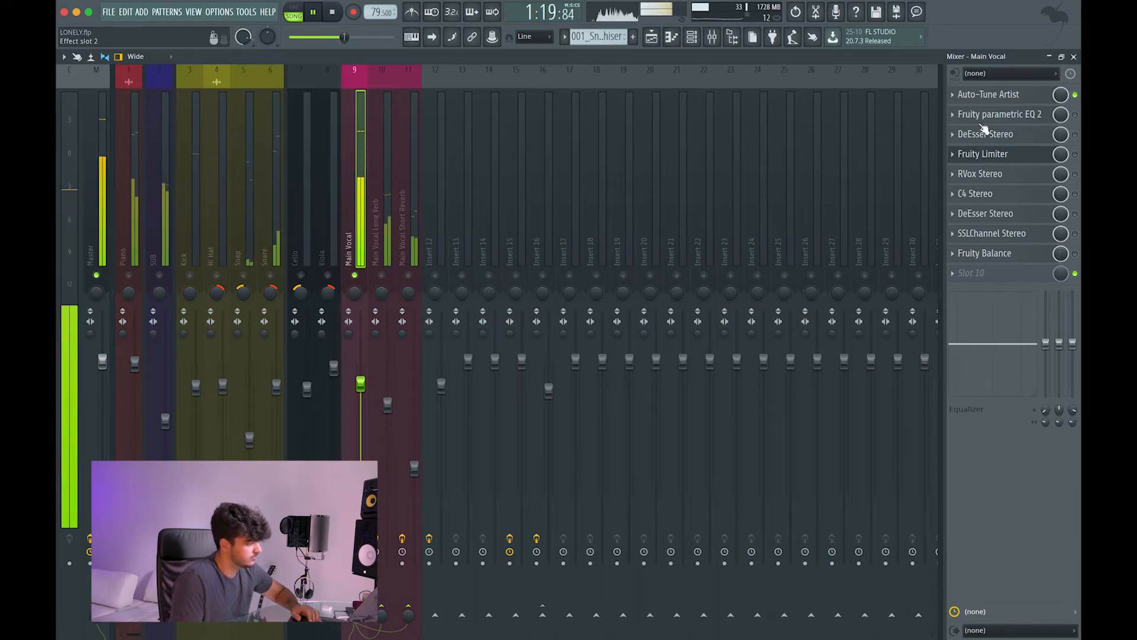
{"action": "left_click", "coordinate": [1075, 114]}
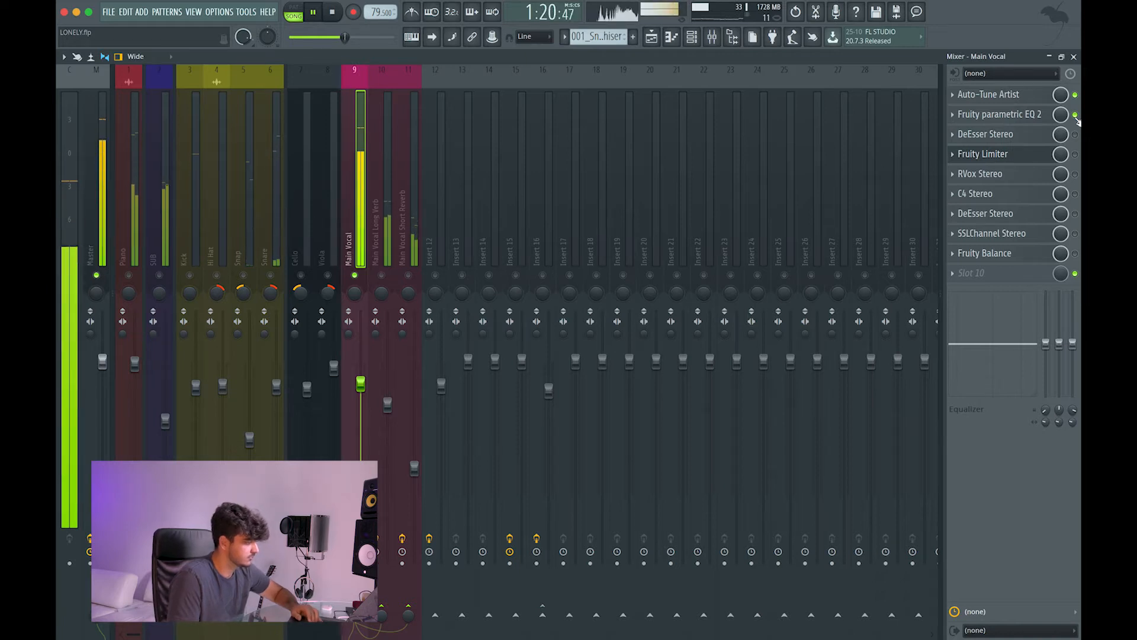
{"action": "key", "text": "space"}
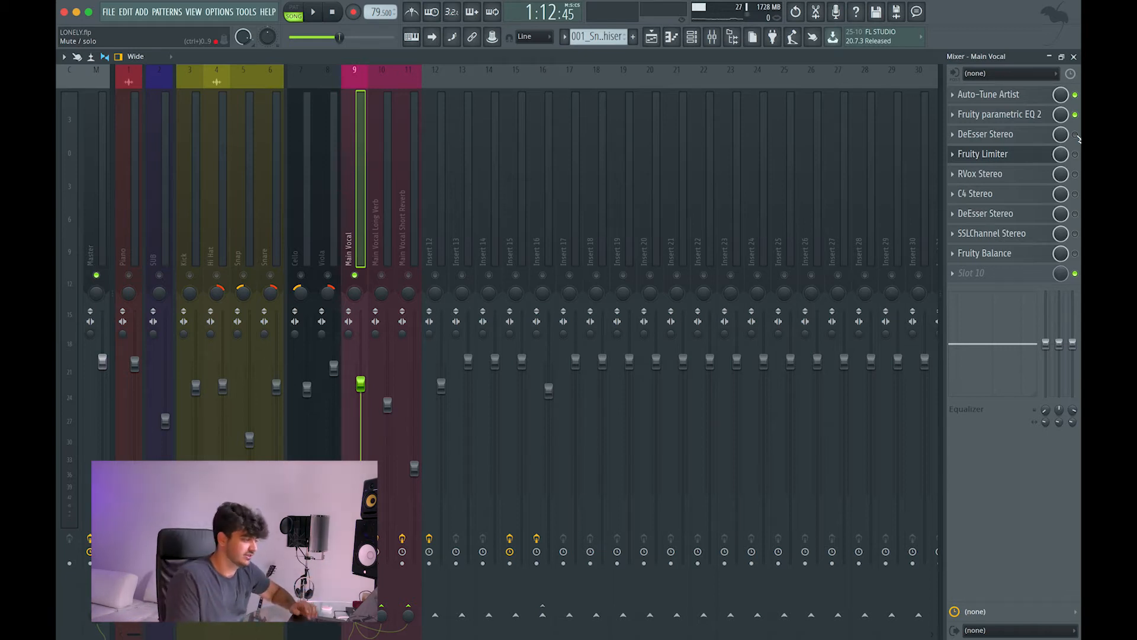
Inspect the first DeEsser Stereo on Main Vocal, compare playback with it bypassed and active, and leave it enabled
{"action": "left_click", "coordinate": [987, 134]}
{"action": "left_click_drag", "start_coordinate": [187, 81], "coordinate": [669, 182]}
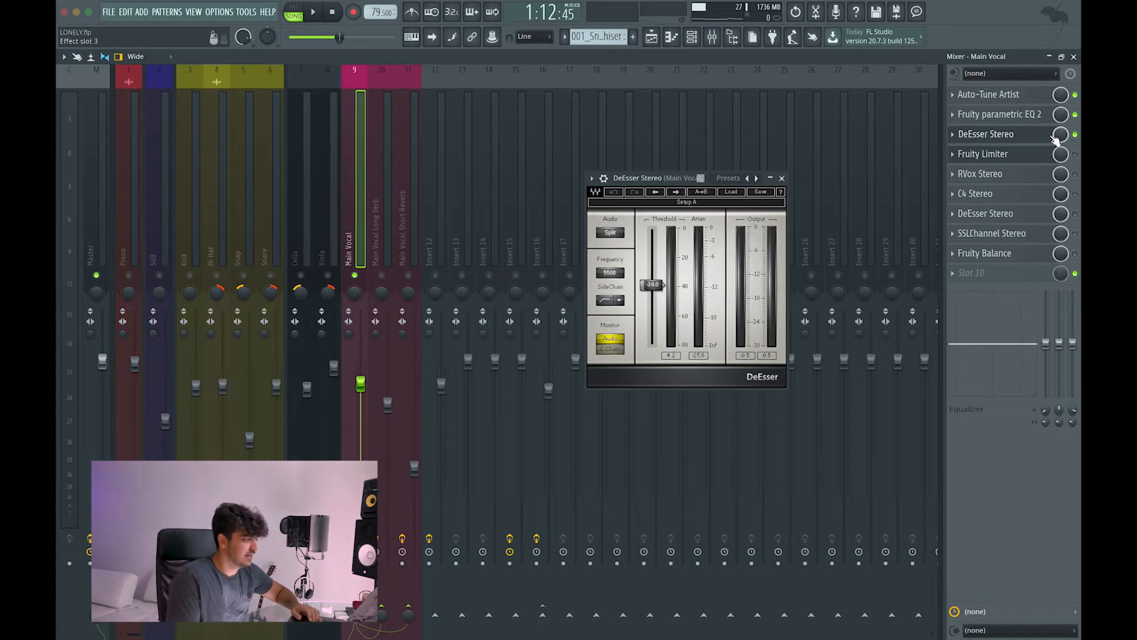
{"action": "left_click", "coordinate": [1075, 135]}
{"action": "key", "text": "space"}
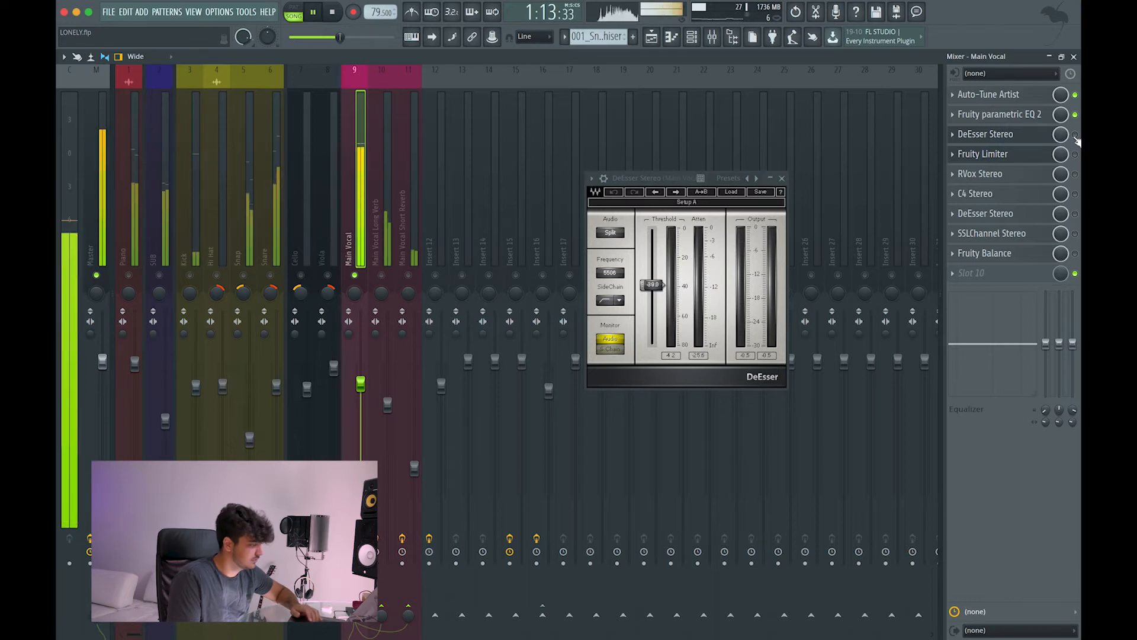
{"action": "left_click", "coordinate": [1075, 135]}
{"action": "key", "text": "space"}
{"action": "key", "text": "space"}
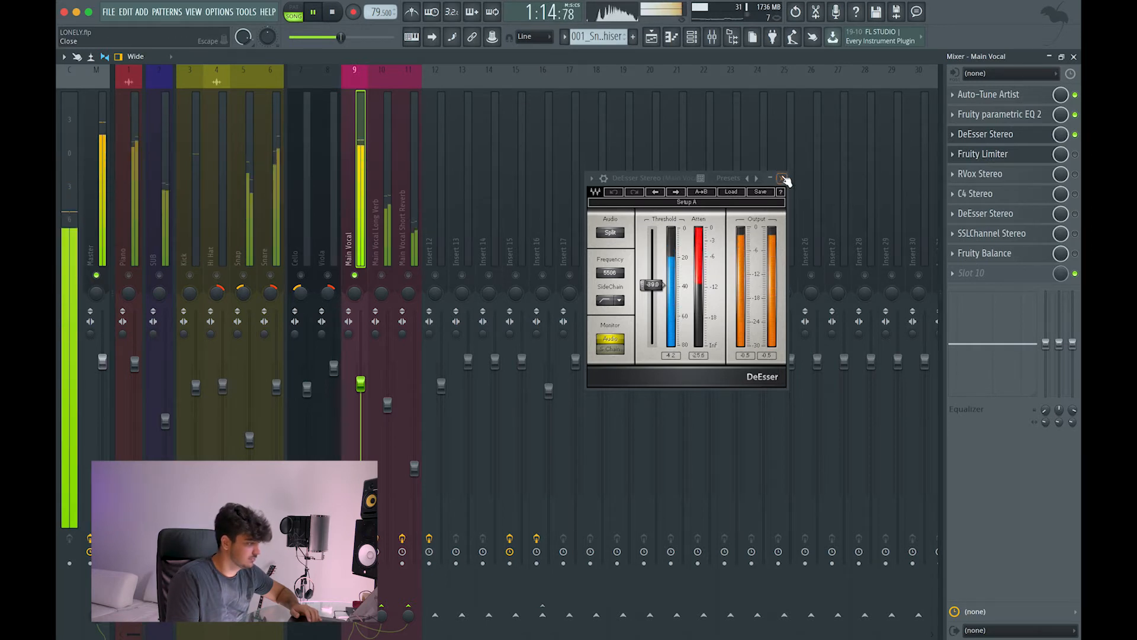
{"action": "key", "text": "space"}
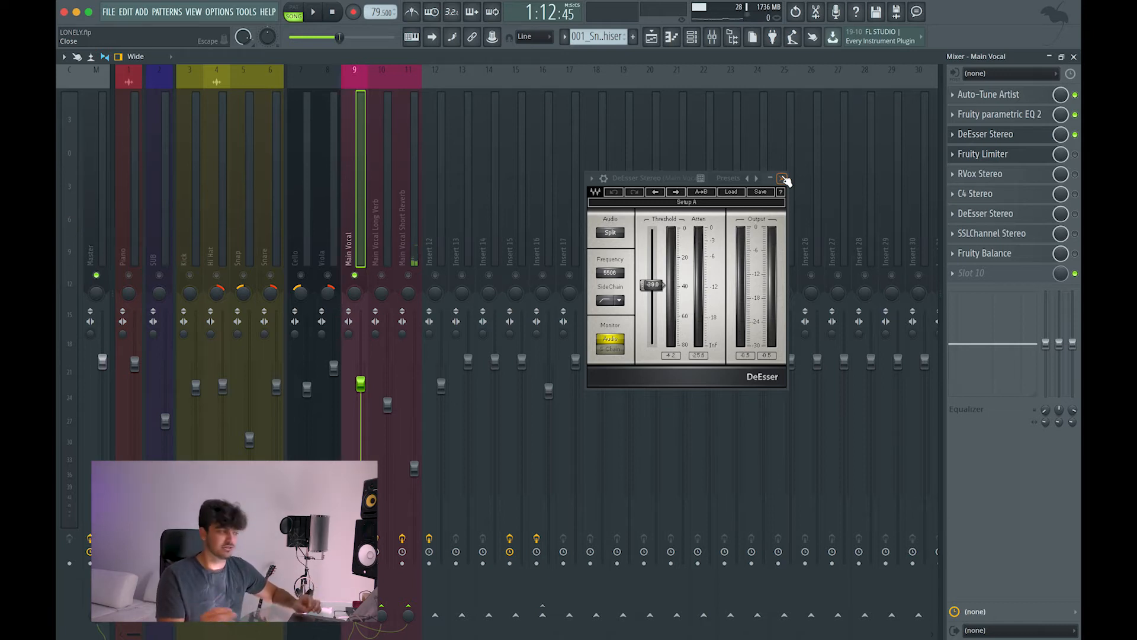
{"action": "left_click", "coordinate": [784, 178]}
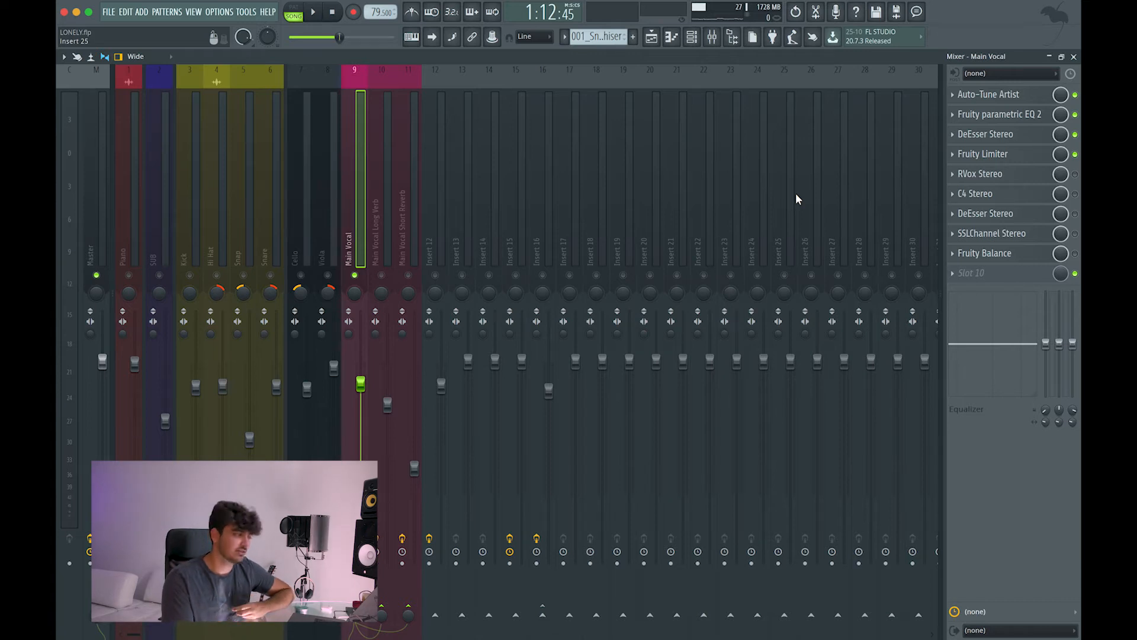
Play the vocal without and with Fruity Limiter, checking its compression display and leaving the effect enabled
{"action": "left_click", "coordinate": [1004, 156]}
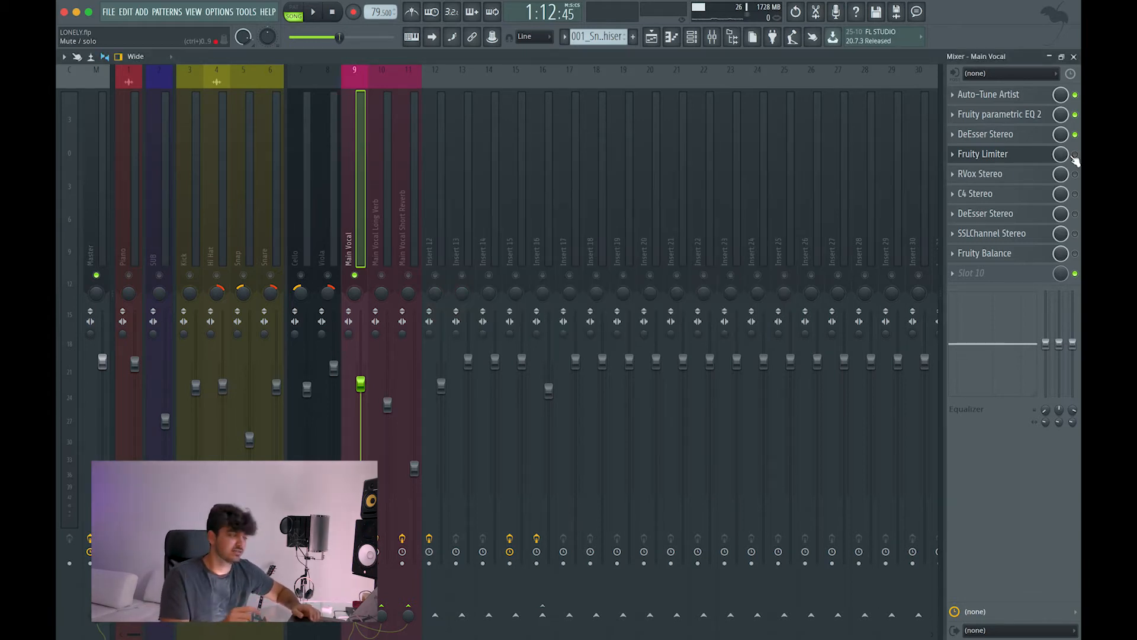
{"action": "key", "text": "space"}
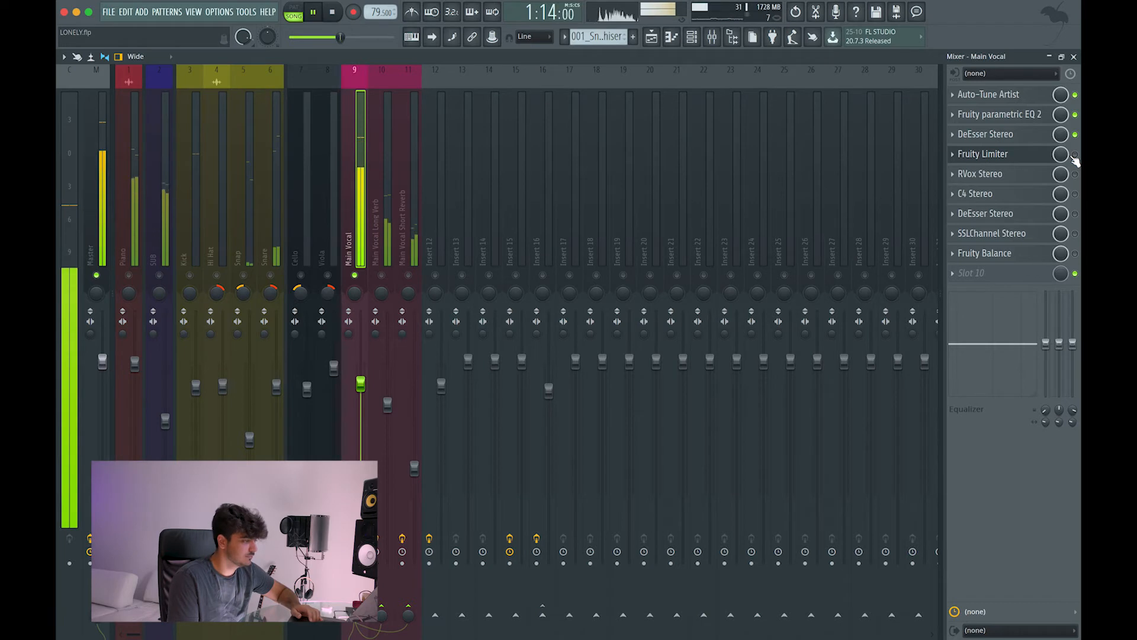
{"action": "key", "text": "space"}
{"action": "left_click", "coordinate": [1075, 154]}
{"action": "left_click", "coordinate": [1001, 153]}
{"action": "key", "text": "space"}
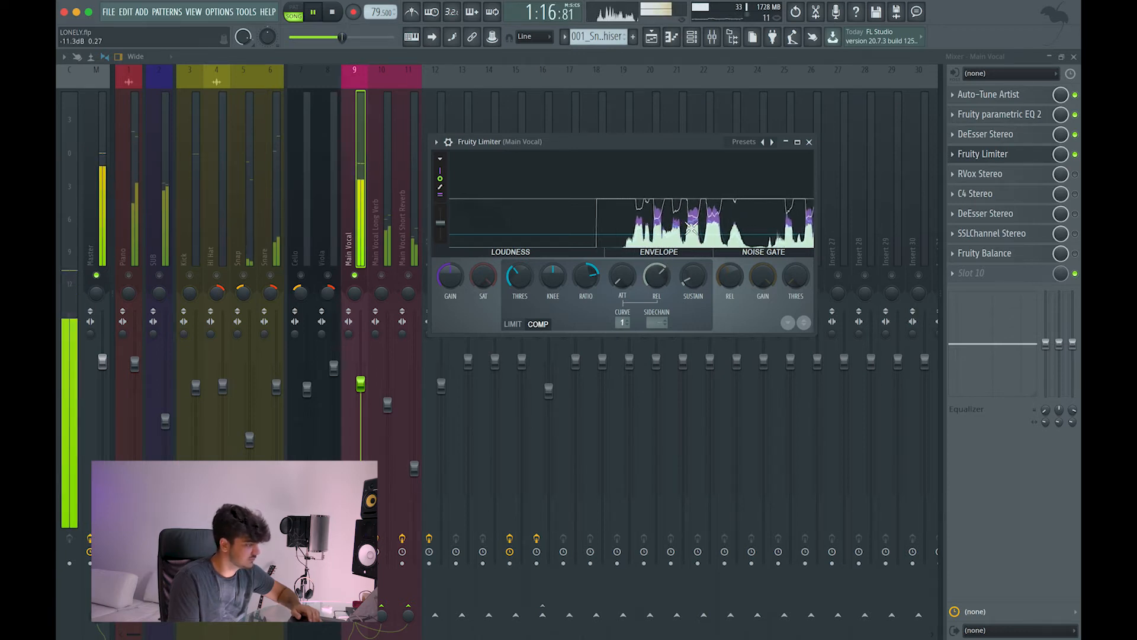
{"action": "key", "text": "space"}
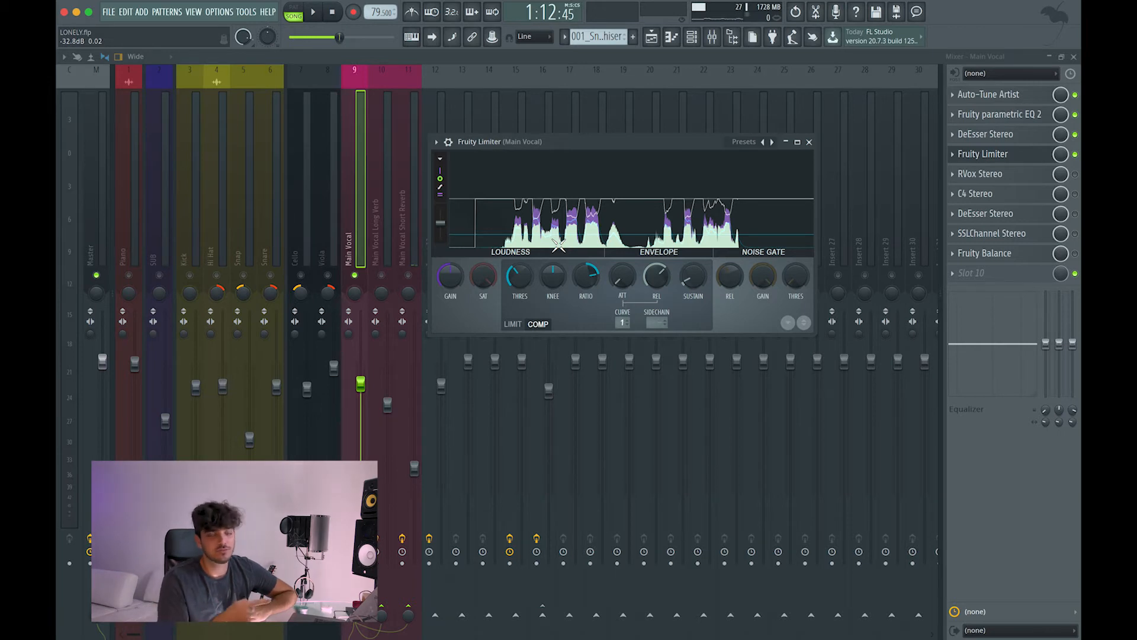
{"action": "left_click", "coordinate": [809, 142]}
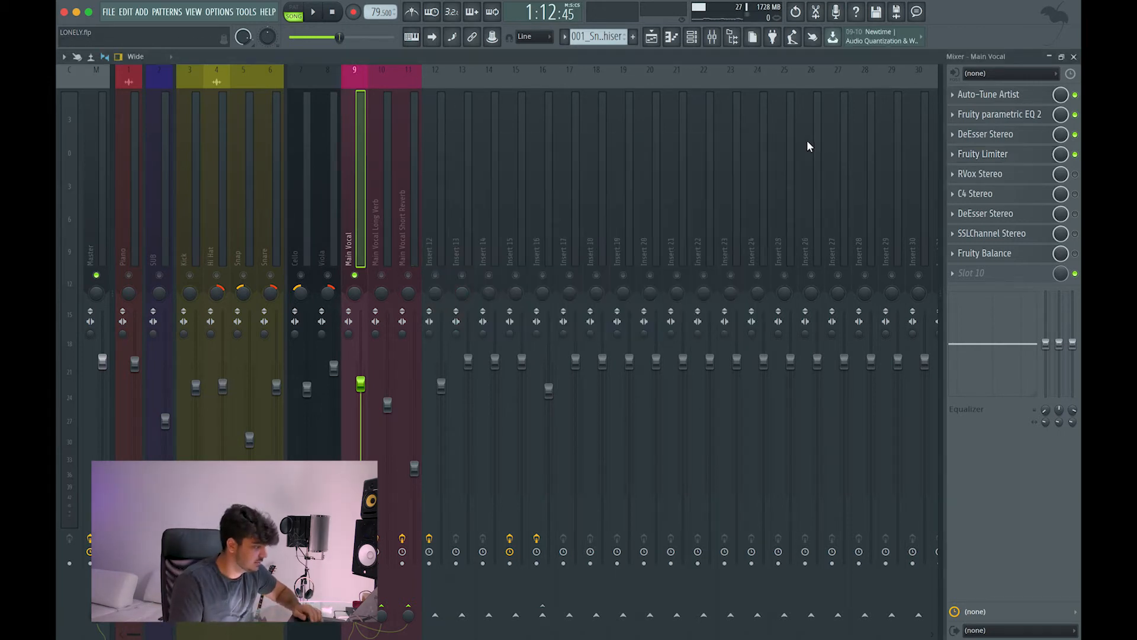
Compare the vocal without and with RVox Stereo during playback, leaving the effect enabled
{"action": "left_click", "coordinate": [1022, 183]}
{"action": "key", "text": "space"}
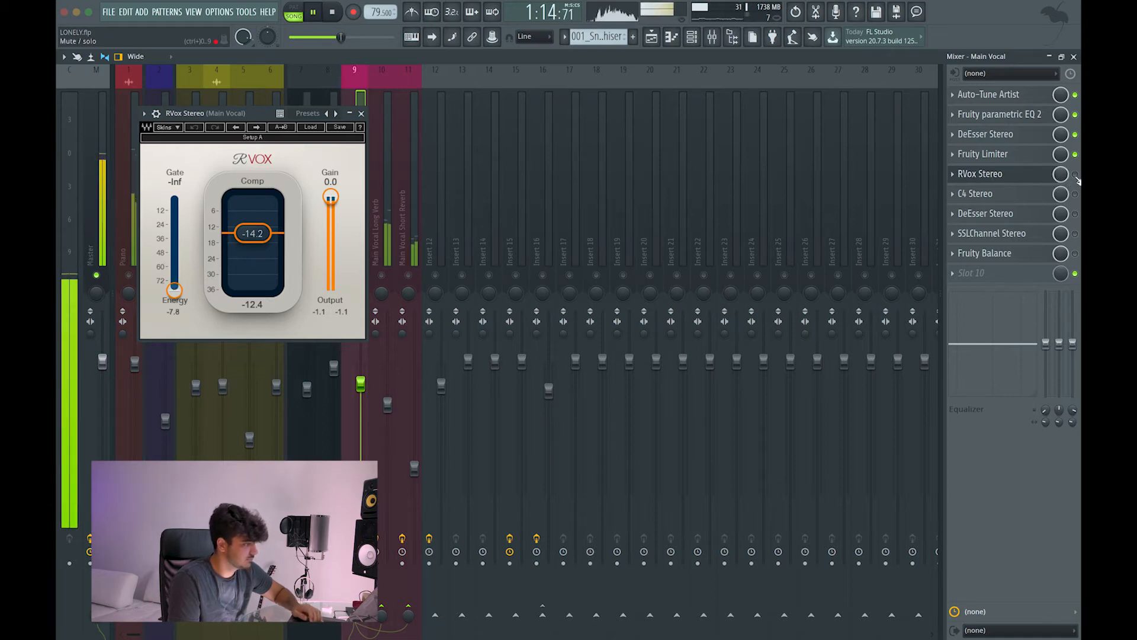
{"action": "key", "text": "space"}
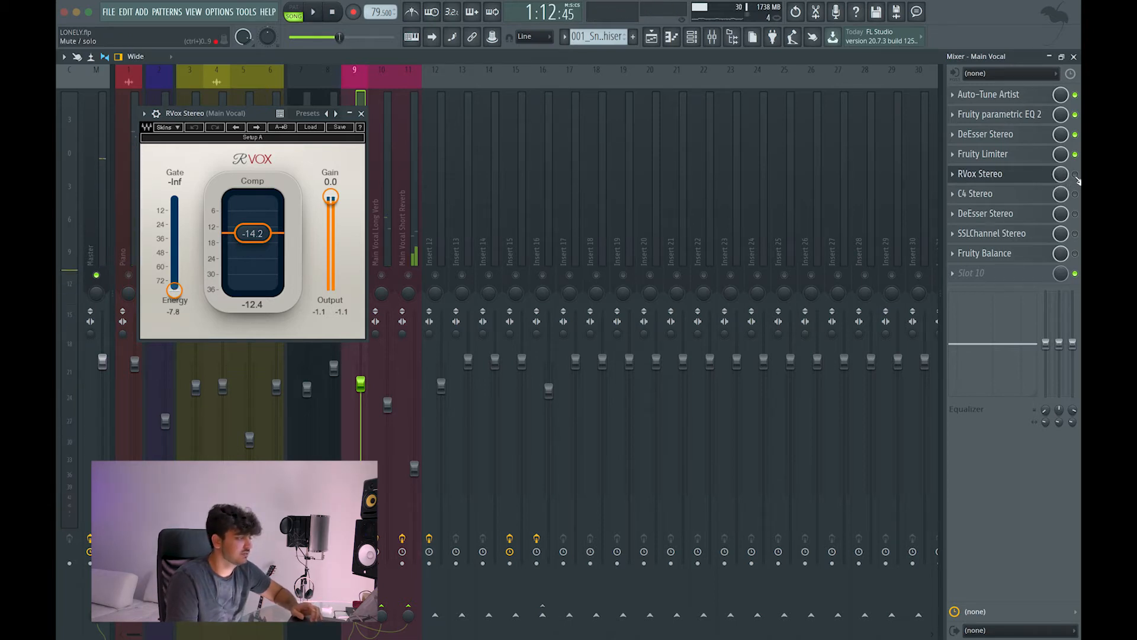
{"action": "left_click", "coordinate": [1076, 174]}
{"action": "key", "text": "space"}
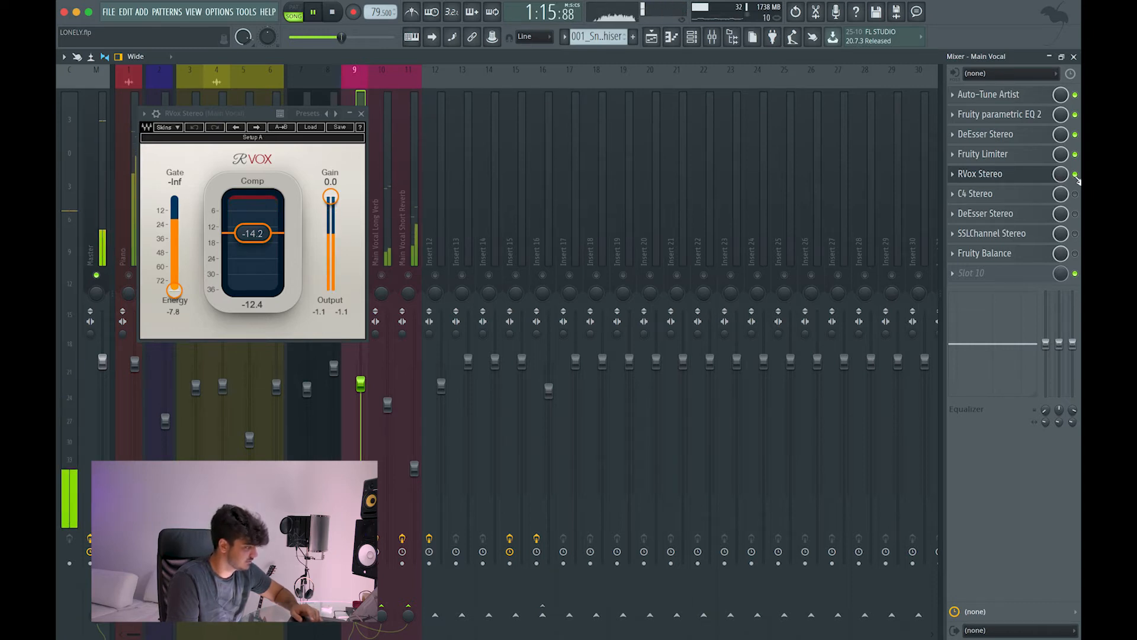
{"action": "left_click", "coordinate": [361, 113]}
{"action": "key", "text": "space"}
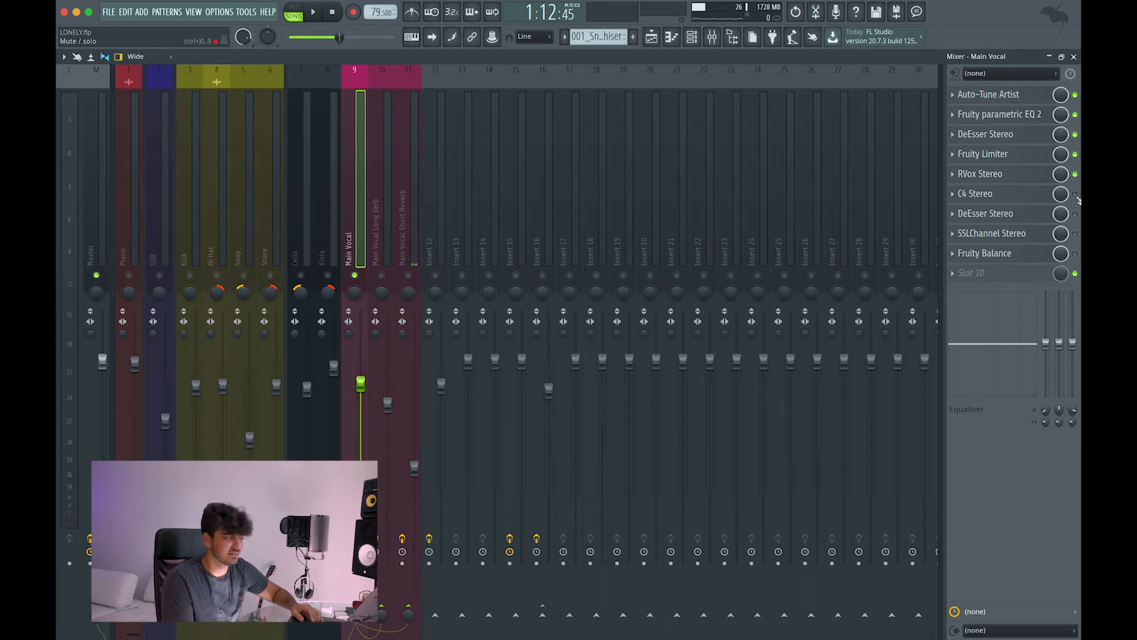
Inspect the C4 Stereo multiband settings and enable the effect during playback to compare the vocal before and after
{"action": "left_click", "coordinate": [999, 202]}
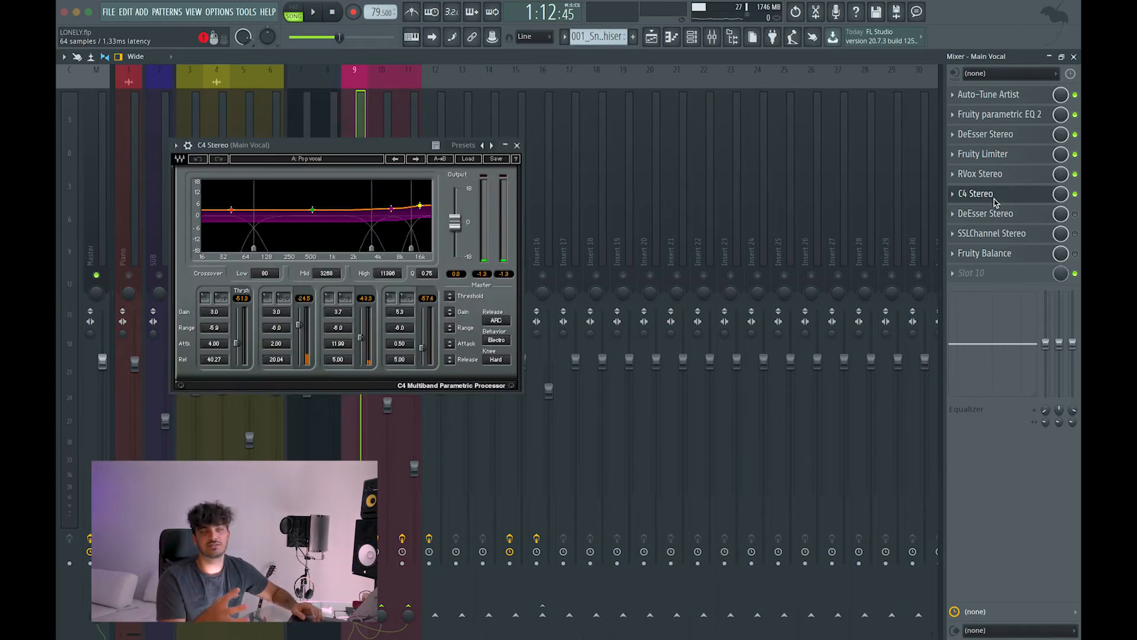
{"action": "key", "text": "ctrl+s"}
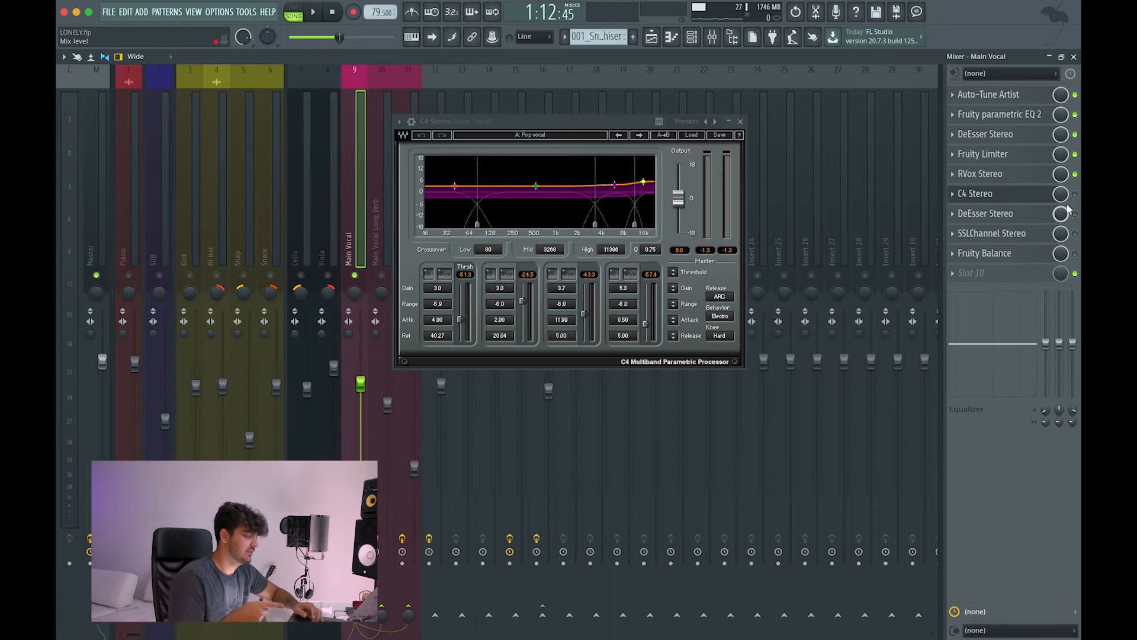
{"action": "key", "text": "space"}
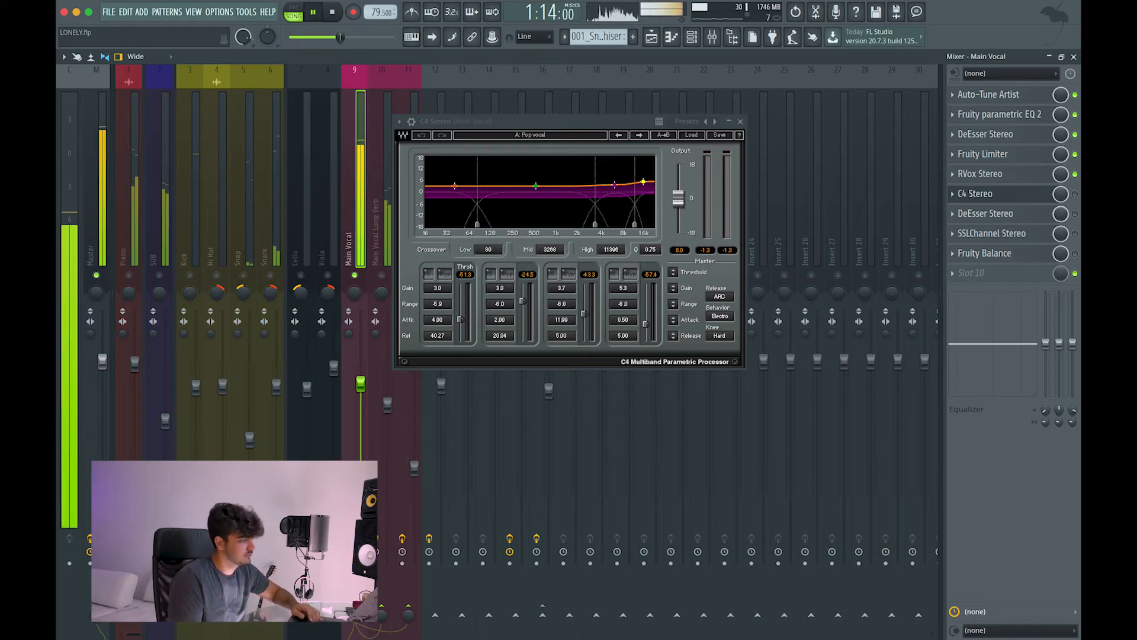
{"action": "left_click", "coordinate": [1076, 195]}
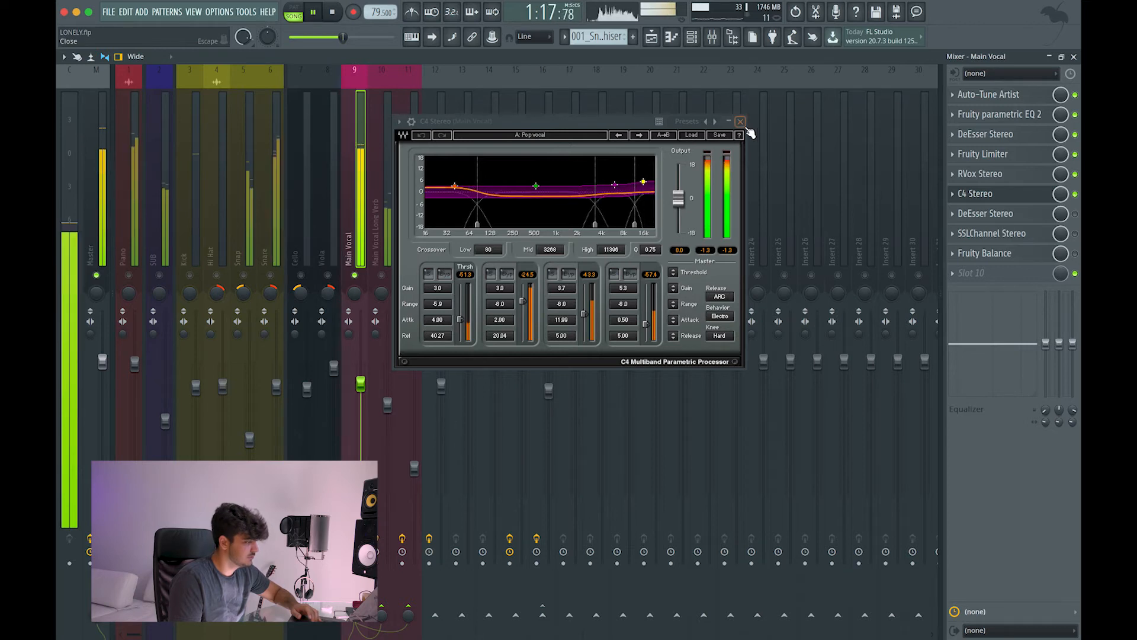
{"action": "key", "text": "space"}
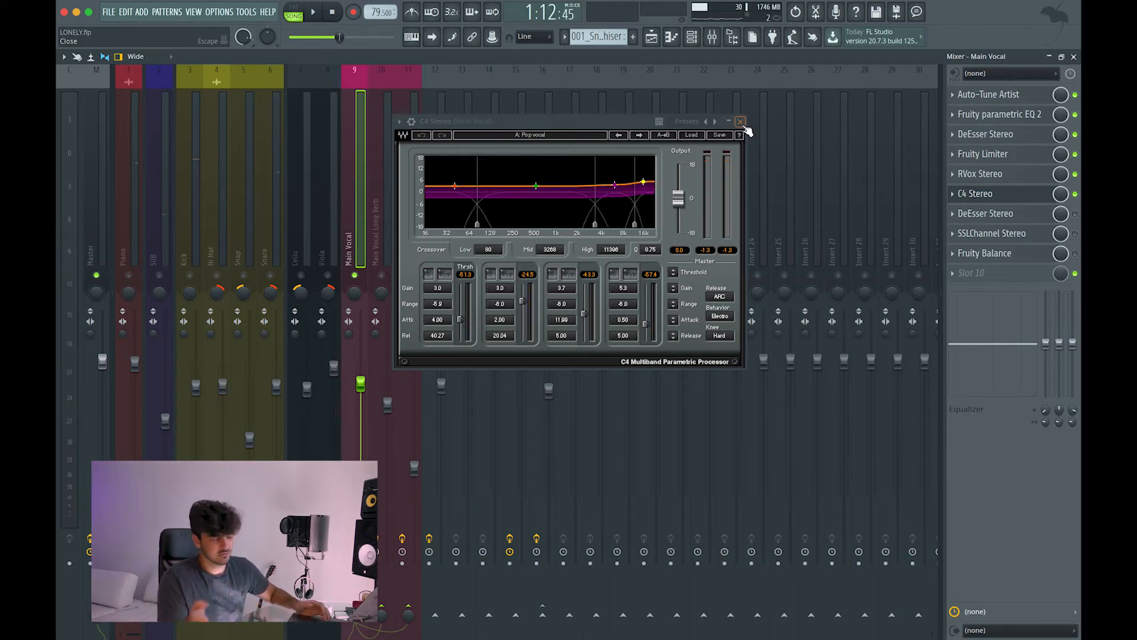
{"action": "left_click", "coordinate": [742, 123]}
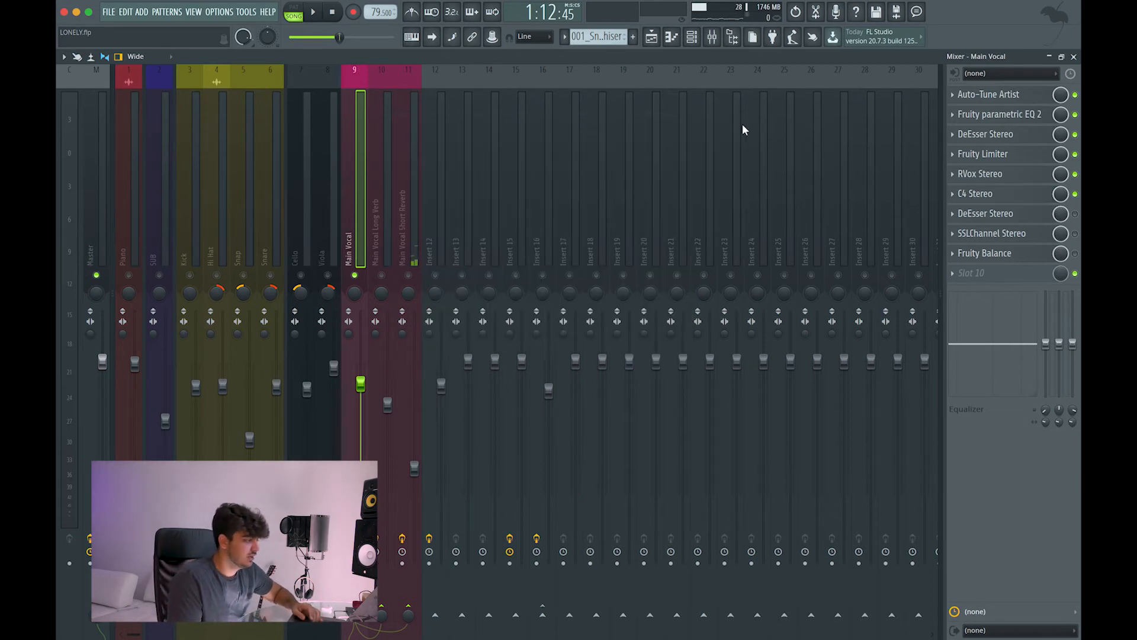
Inspect the second DeEsser Stereo, placed after C4 Stereo, and enable it after playing the vocal without it
{"action": "left_click", "coordinate": [1075, 214]}
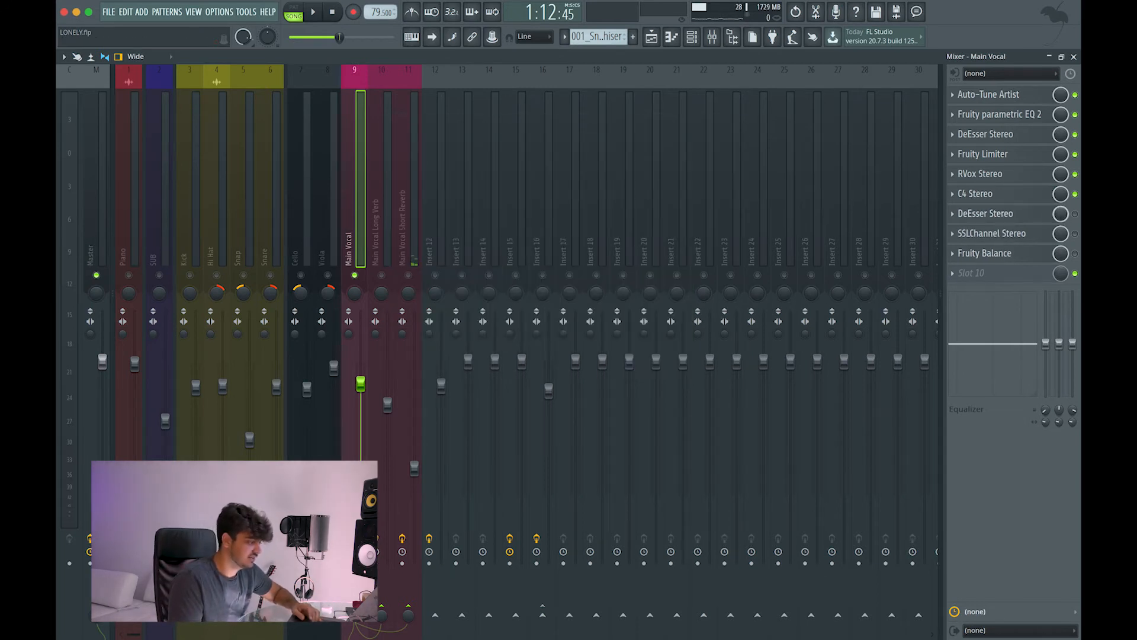
{"action": "left_click", "coordinate": [986, 217]}
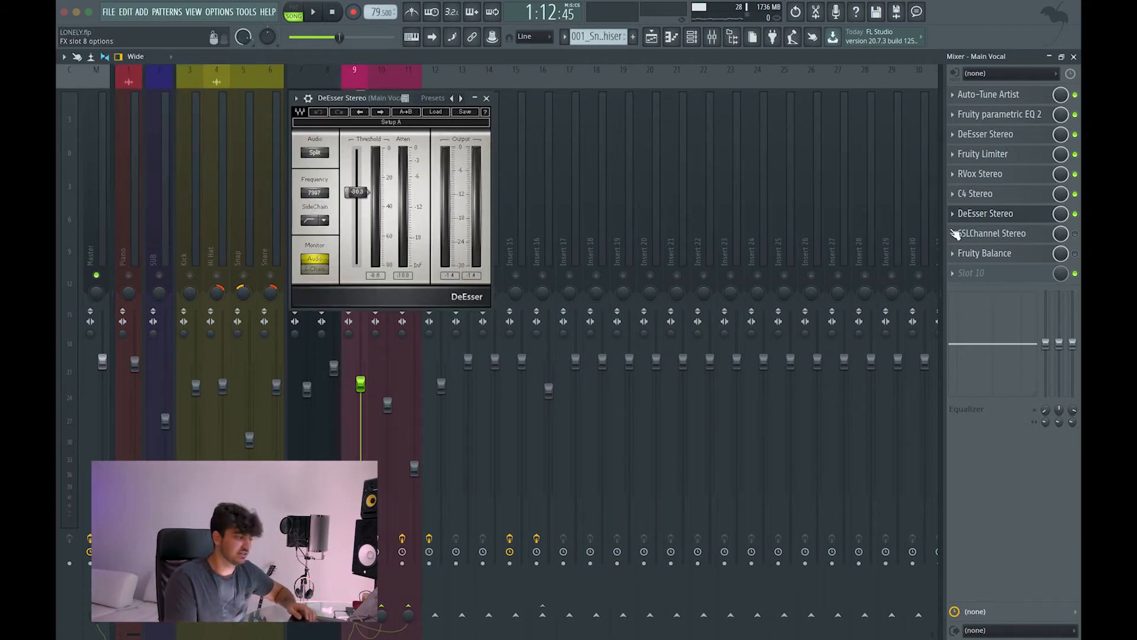
{"action": "key", "text": "space"}
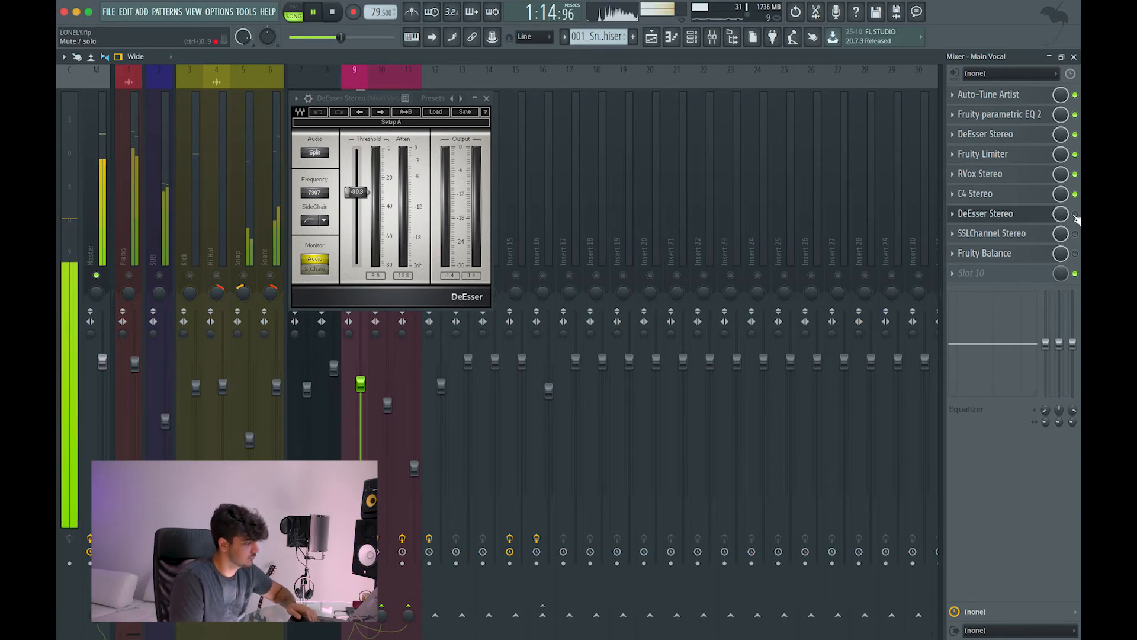
{"action": "key", "text": "space"}
{"action": "left_click", "coordinate": [1075, 214]}
{"action": "key", "text": "space"}
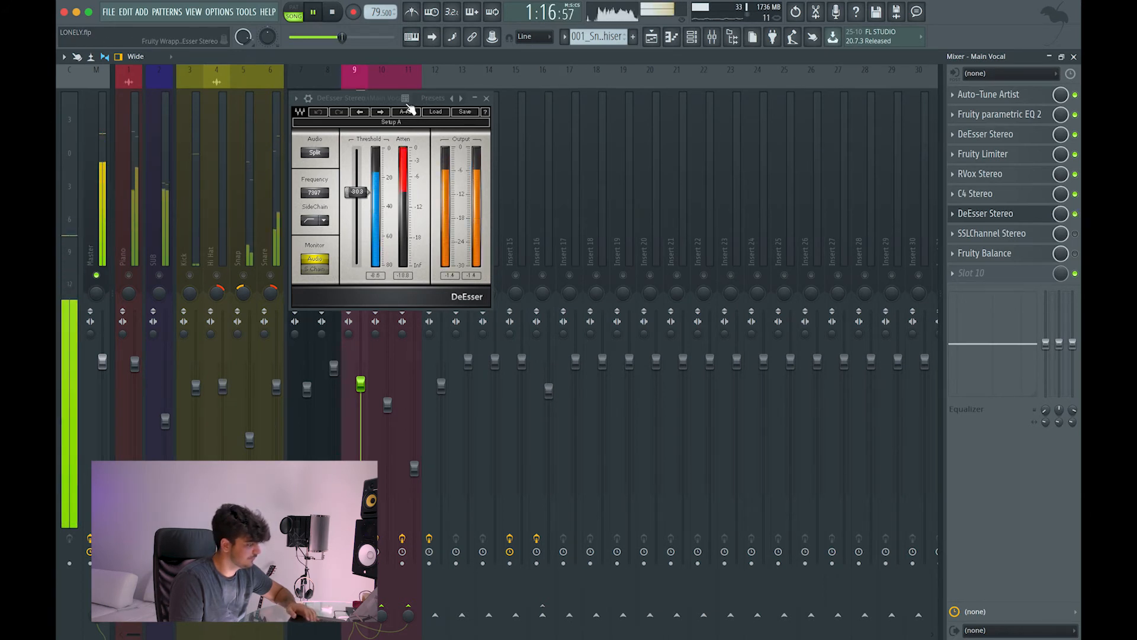
Stop playback and close the second DeEsser Stereo on the Main Vocal track
{"action": "left_click", "coordinate": [487, 99]}
{"action": "key", "text": "space"}
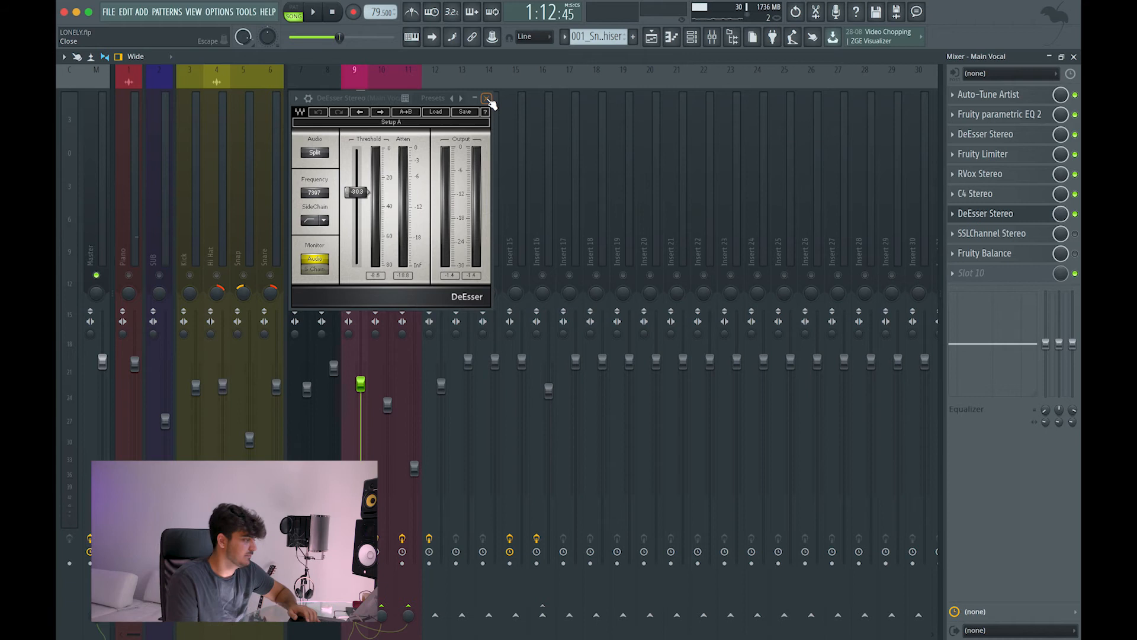
{"action": "left_click", "coordinate": [486, 98]}
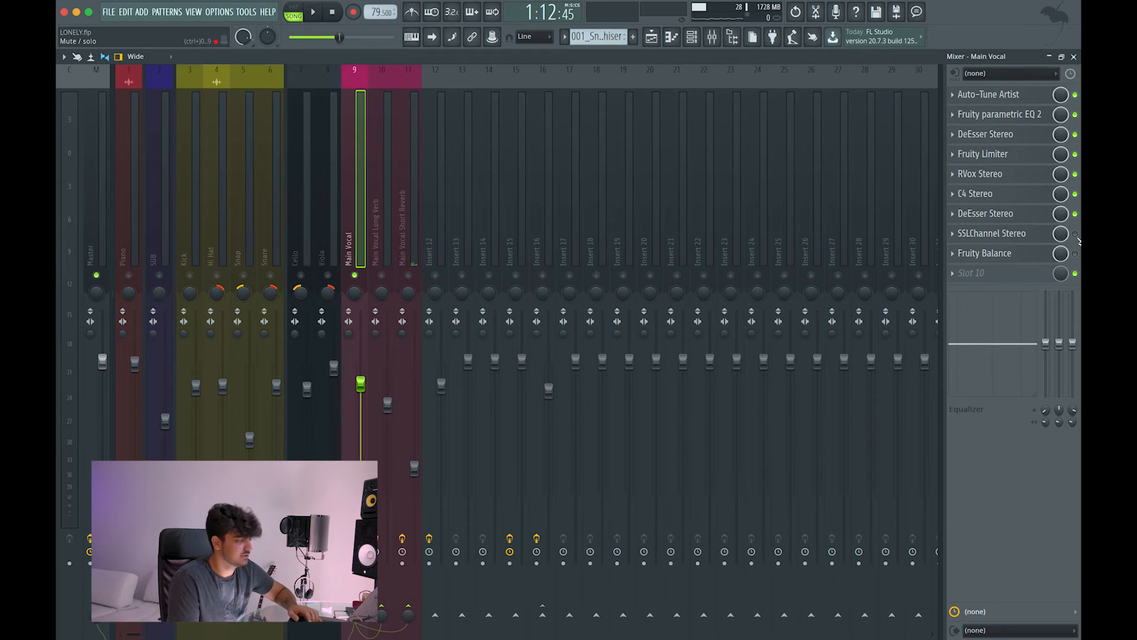
Enable SSLChannel Stereo on the Main Vocal track and examine its HF, LMF and LF equalizer settings
{"action": "left_click", "coordinate": [983, 235]}
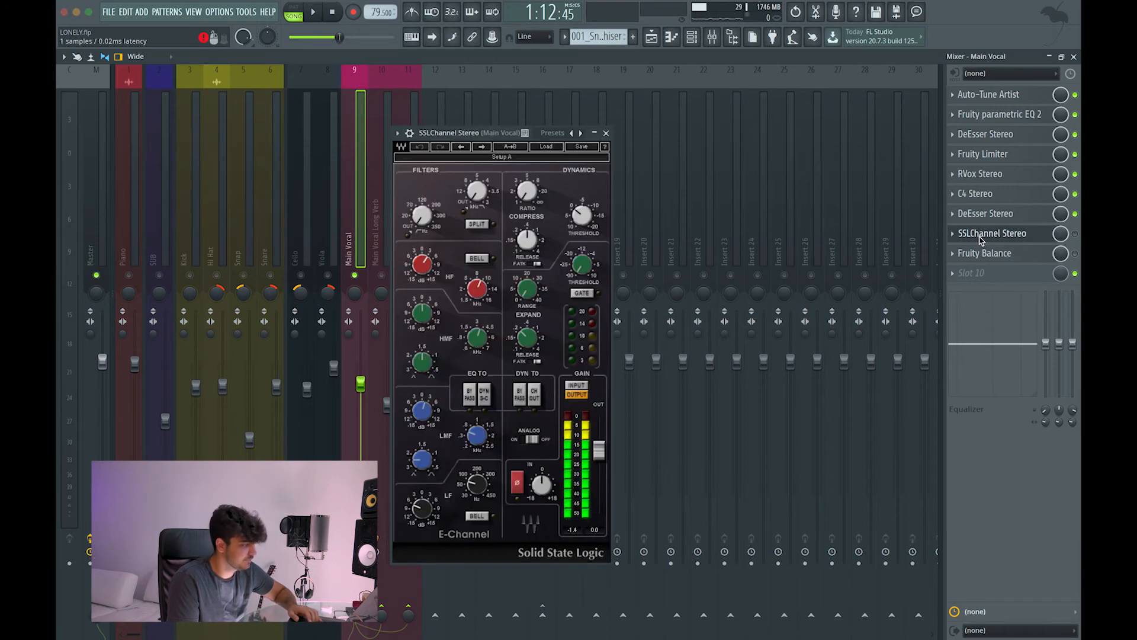
{"action": "left_click", "coordinate": [1074, 234]}
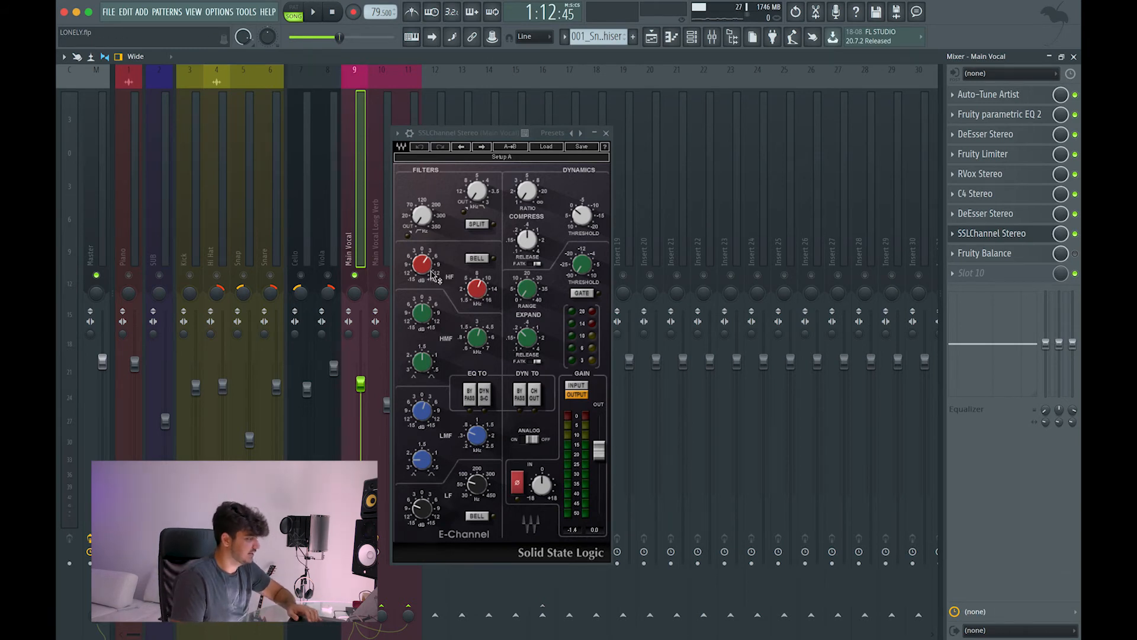
{"action": "mouse_move", "coordinate": [432, 276]}
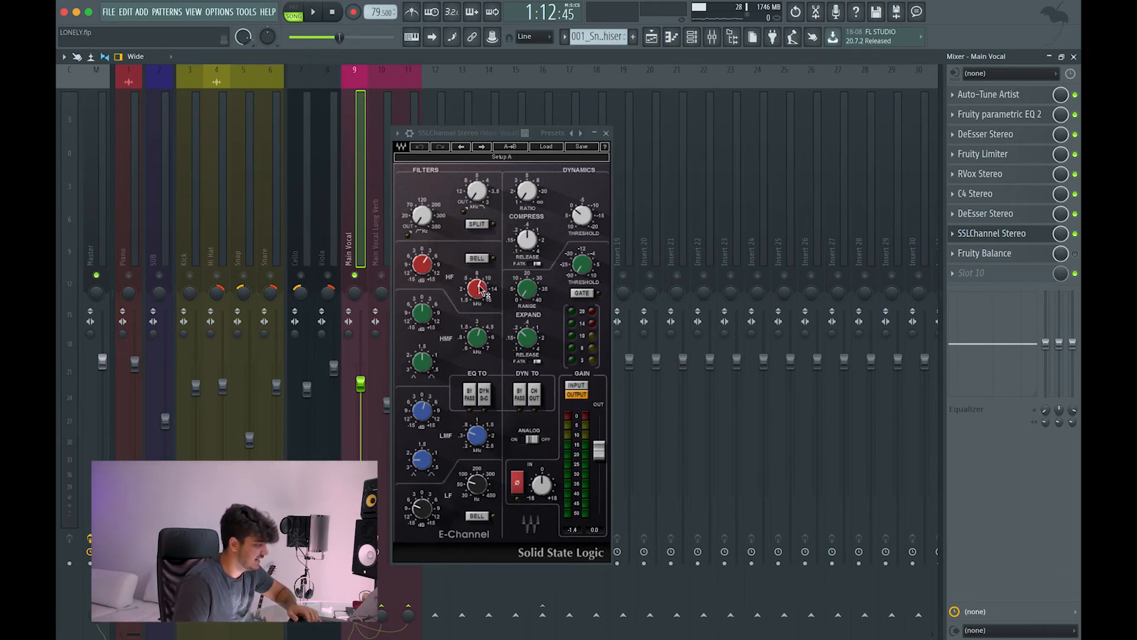
{"action": "mouse_move", "coordinate": [481, 290]}
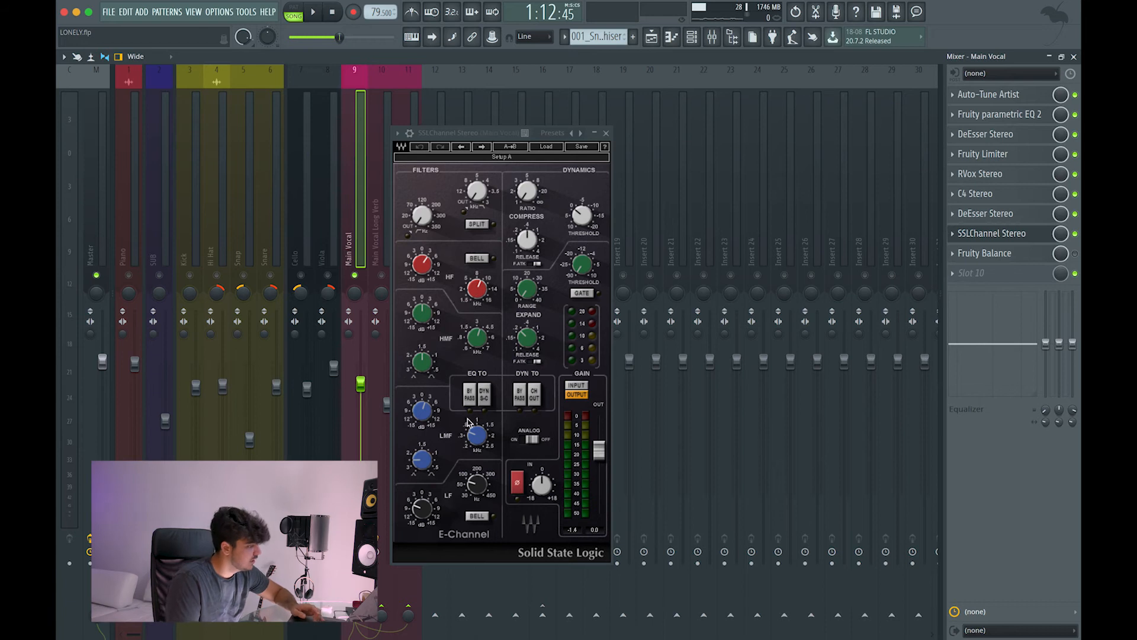
{"action": "mouse_move", "coordinate": [423, 410]}
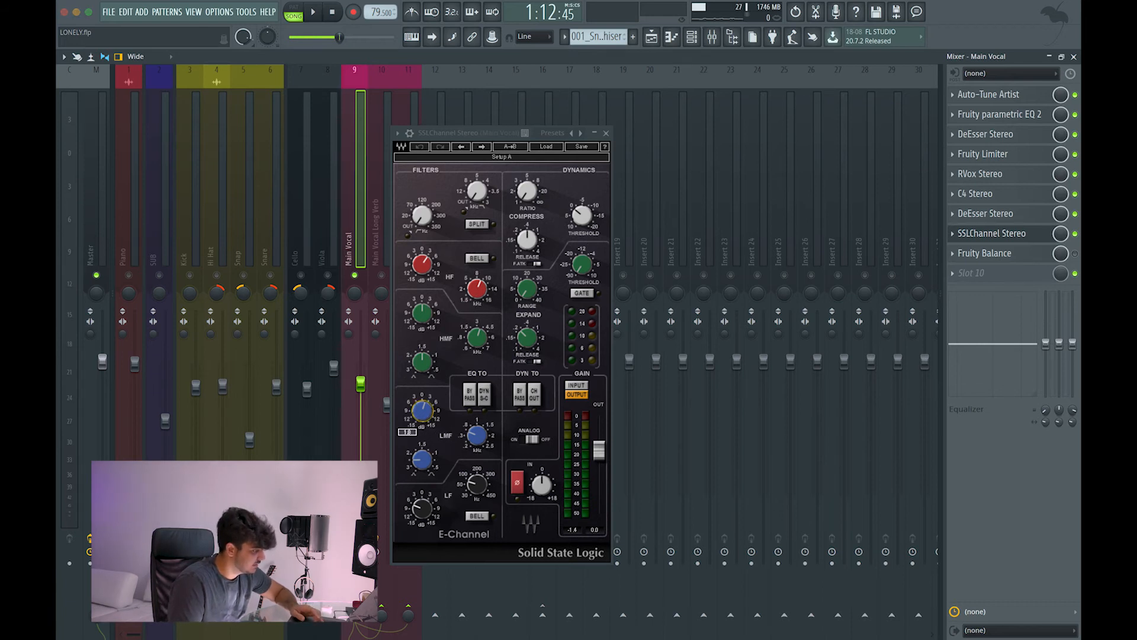
{"action": "mouse_move", "coordinate": [477, 437]}
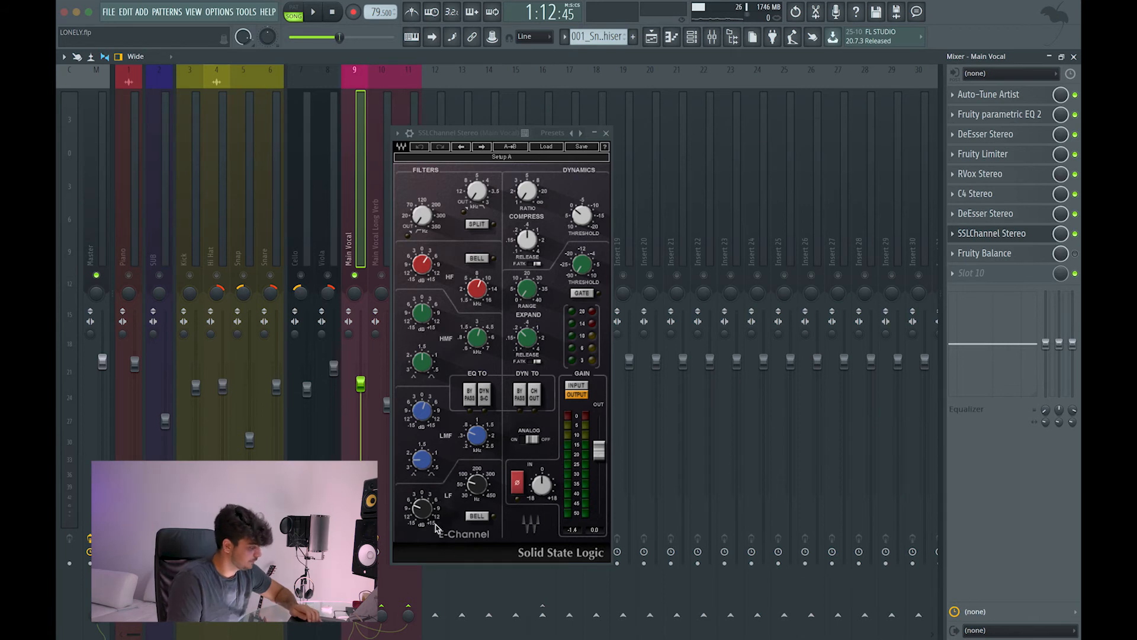
{"action": "mouse_move", "coordinate": [424, 511]}
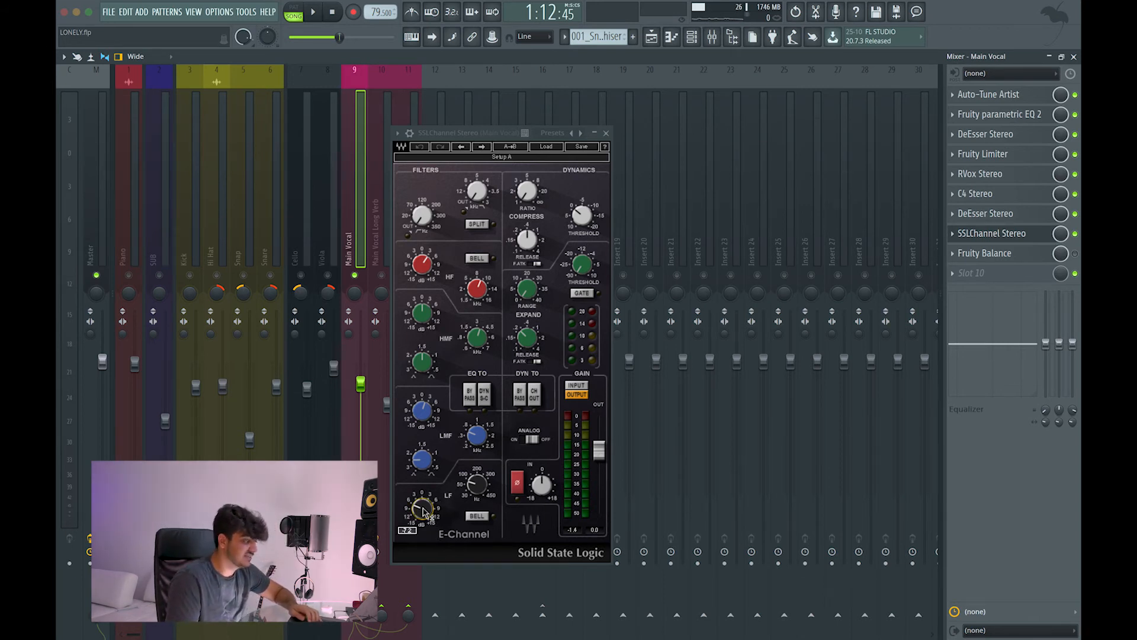
{"action": "mouse_move", "coordinate": [477, 484]}
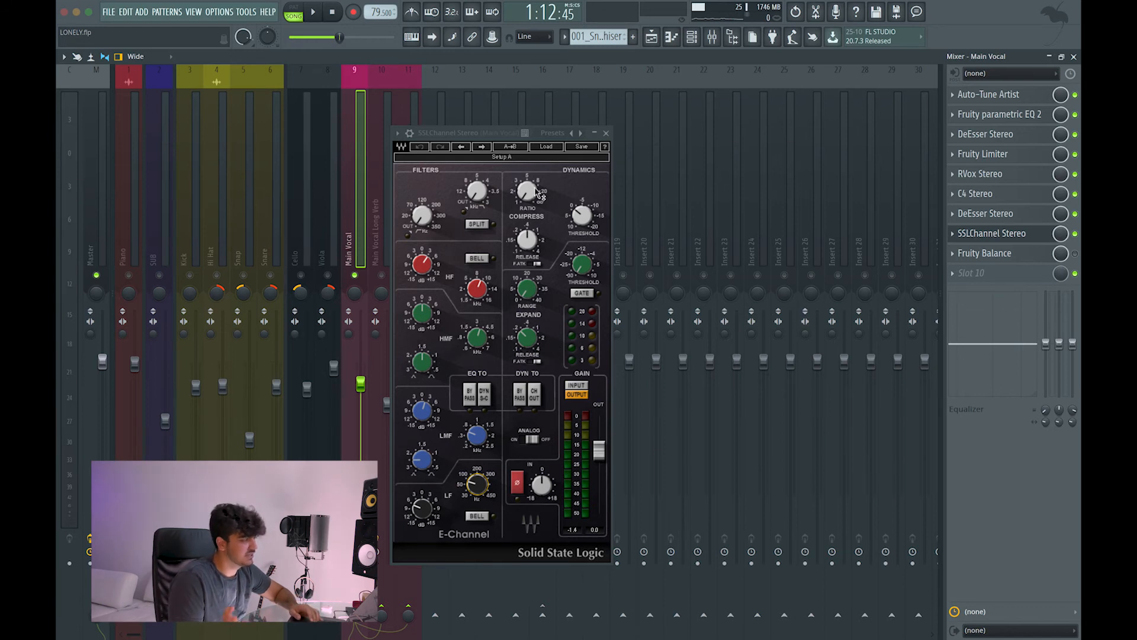
{"action": "left_click", "coordinate": [606, 133]}
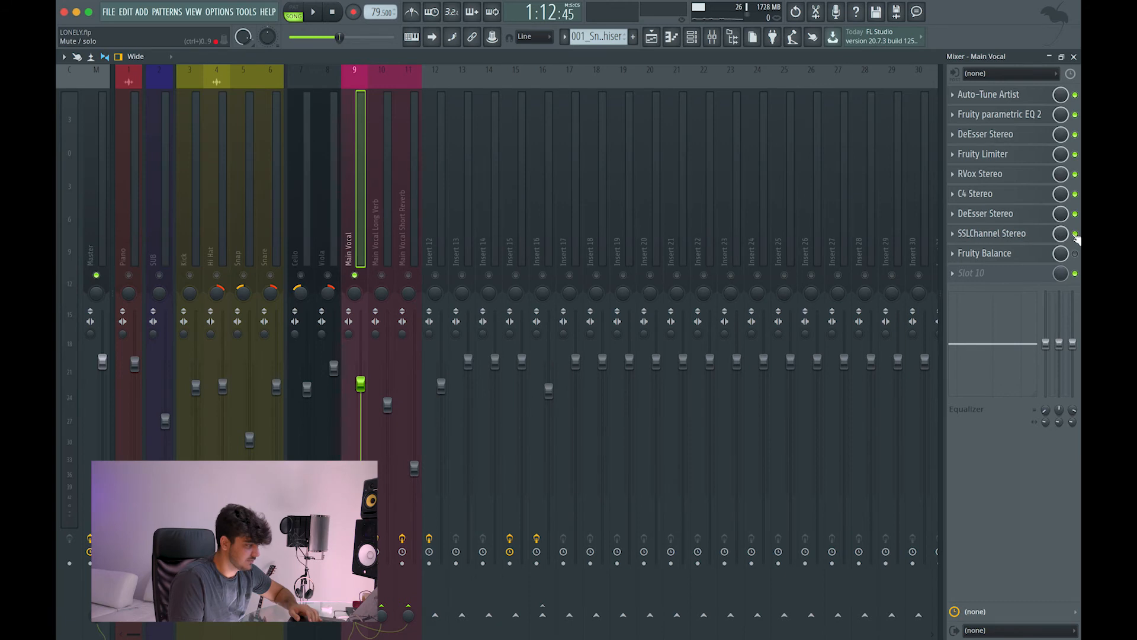
Compare the vocal without and with SSLChannel Stereo during playback, leaving the effect enabled
{"action": "key", "text": "space"}
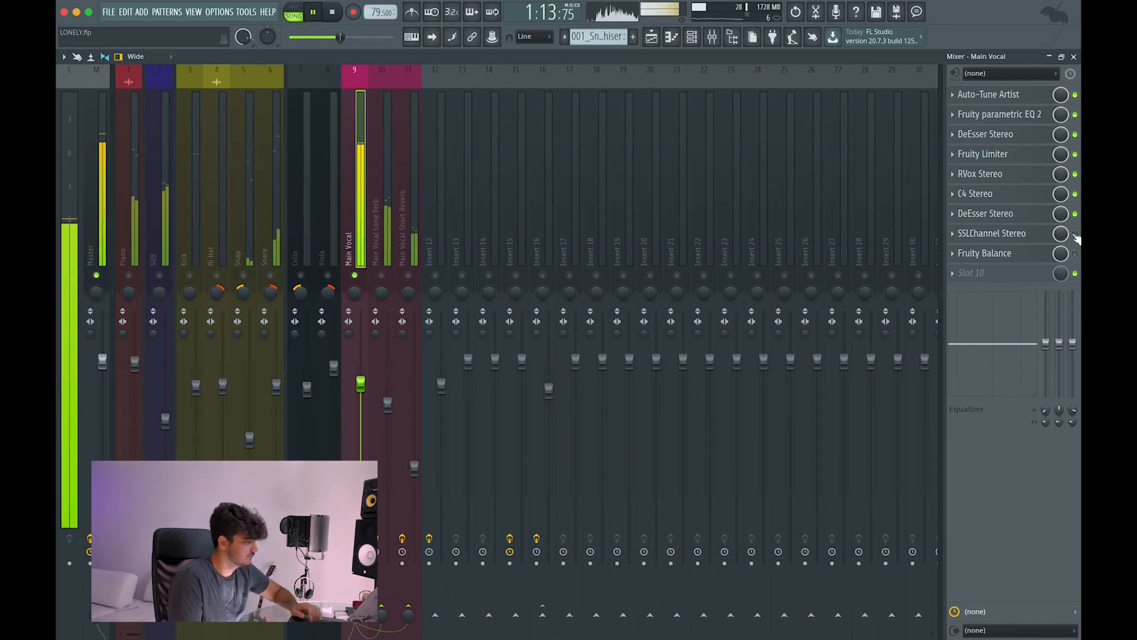
{"action": "key", "text": "space"}
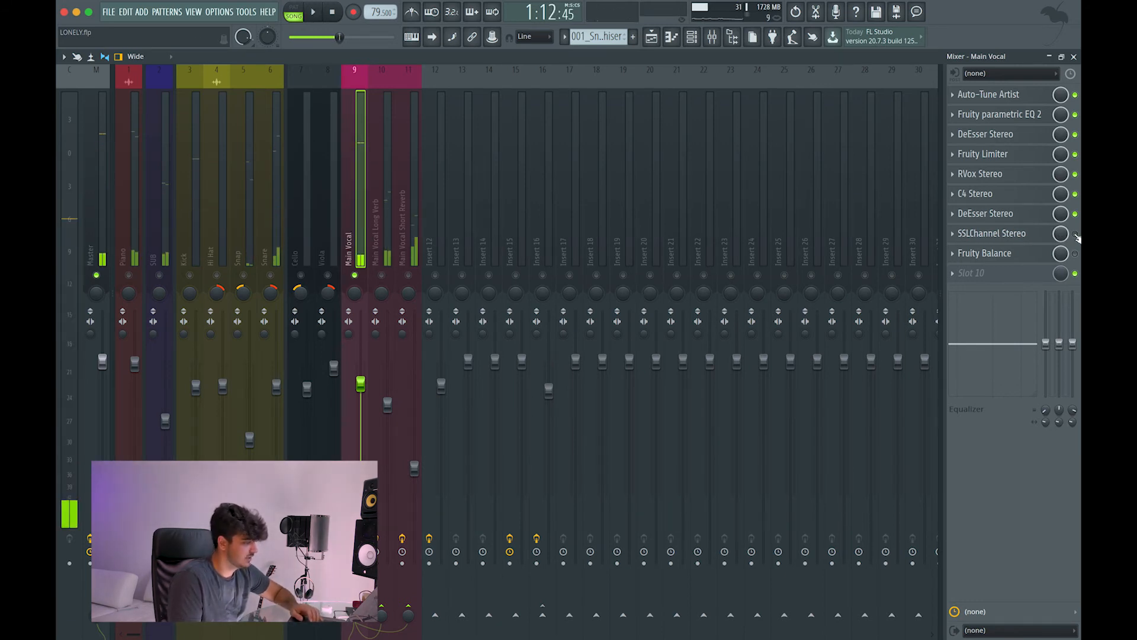
{"action": "key", "text": "space"}
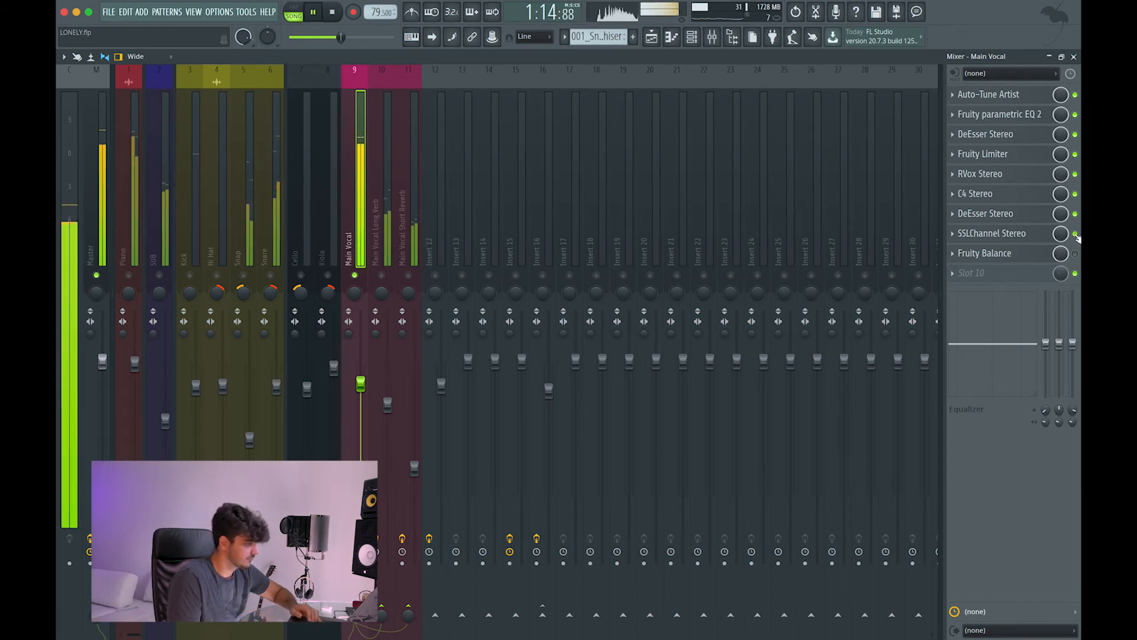
{"action": "key", "text": "space"}
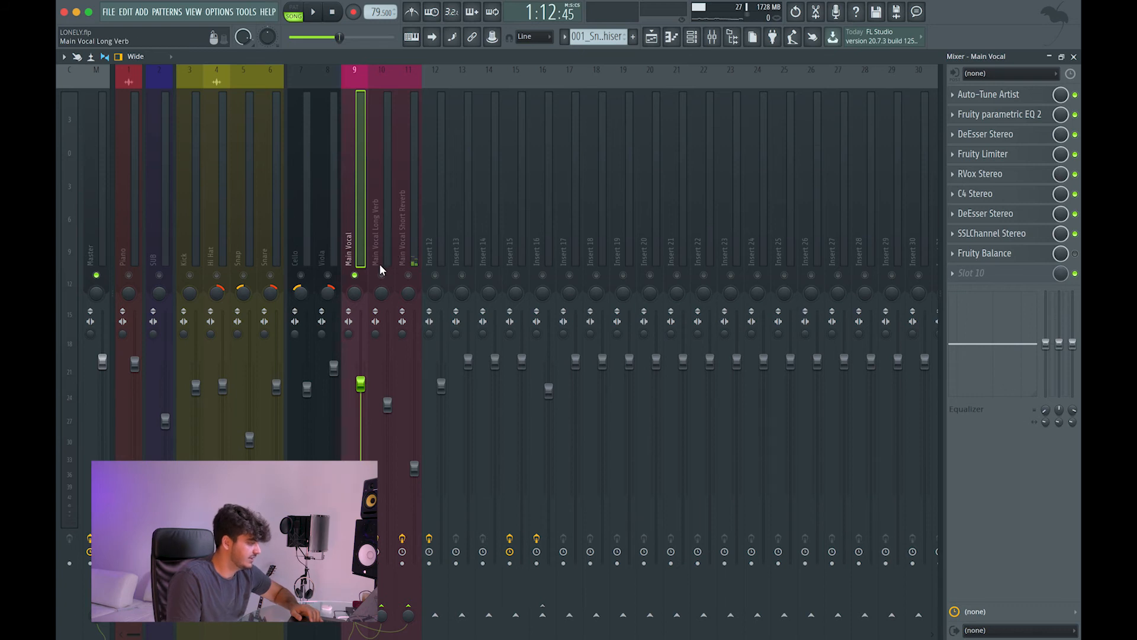
Check the Main Vocal Long Verb track and the Main Vocal track's routing to its reverb sends
{"action": "left_click", "coordinate": [384, 233]}
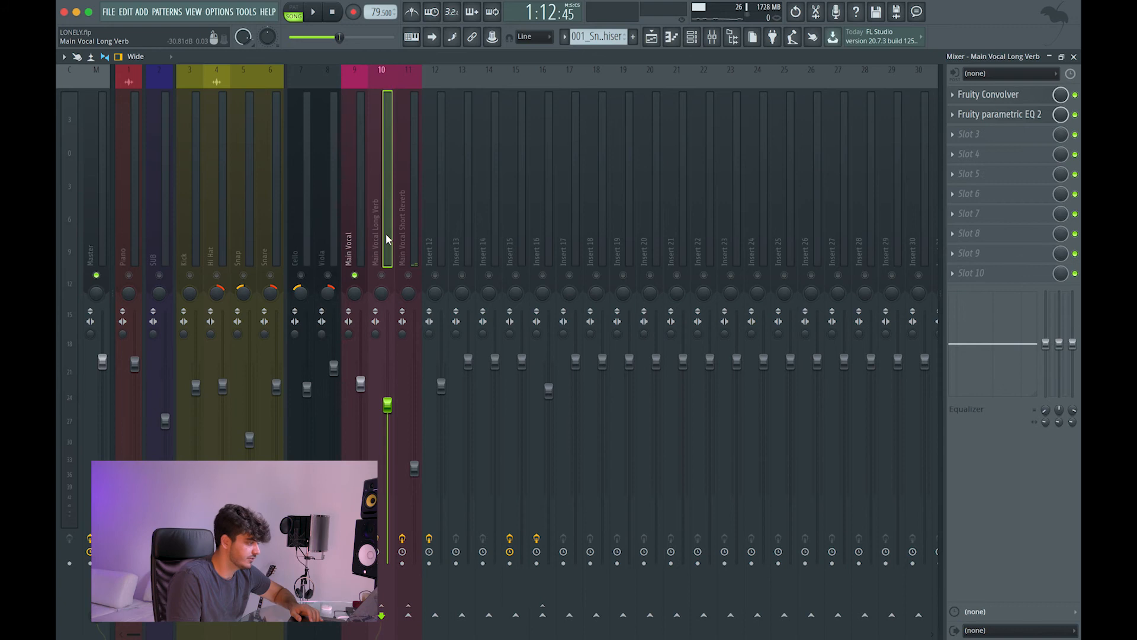
{"action": "left_click", "coordinate": [356, 252]}
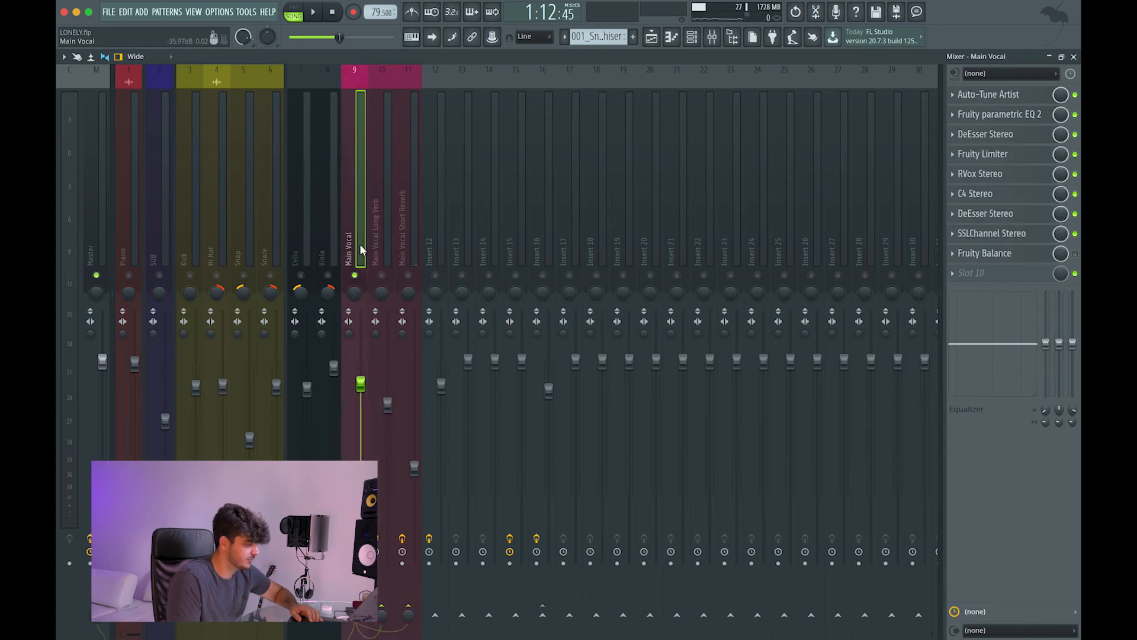
{"action": "left_click", "coordinate": [435, 614]}
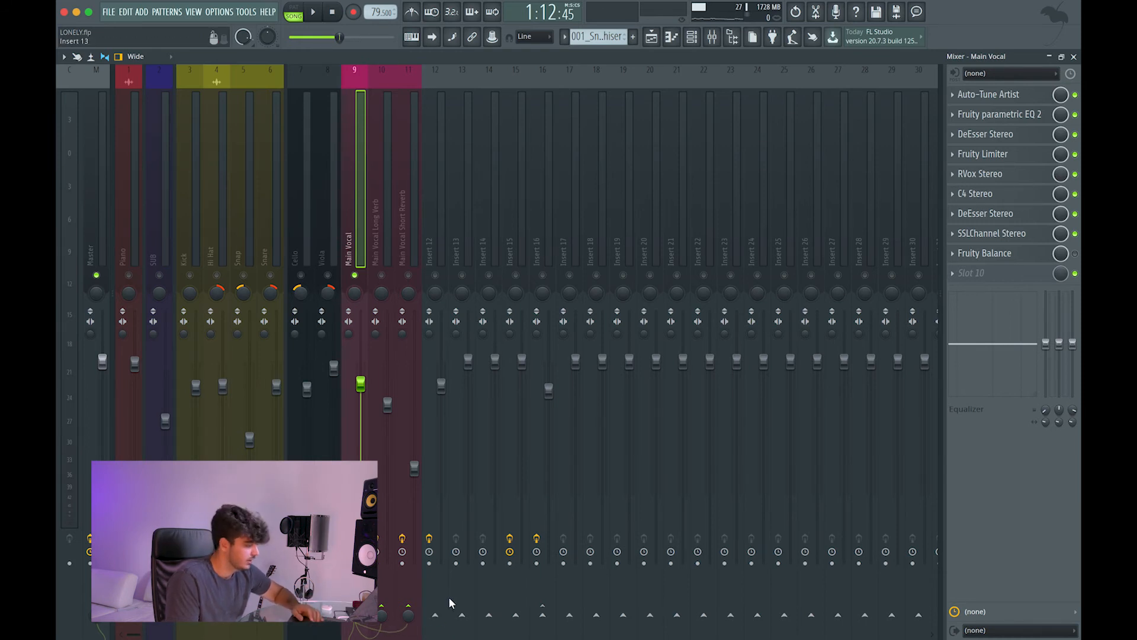
Unmute Main Vocal Long Verb and inspect its Fruity Convolver dry level and Fruity Parametric EQ 2 low cut
{"action": "left_click", "coordinate": [382, 260]}
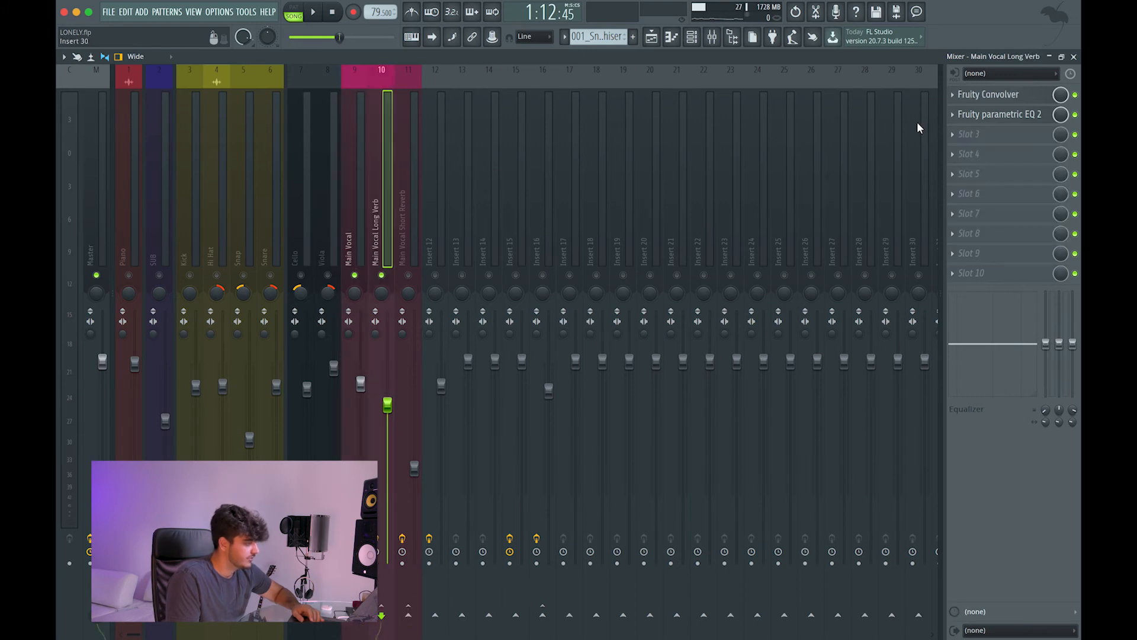
{"action": "left_click", "coordinate": [1011, 96]}
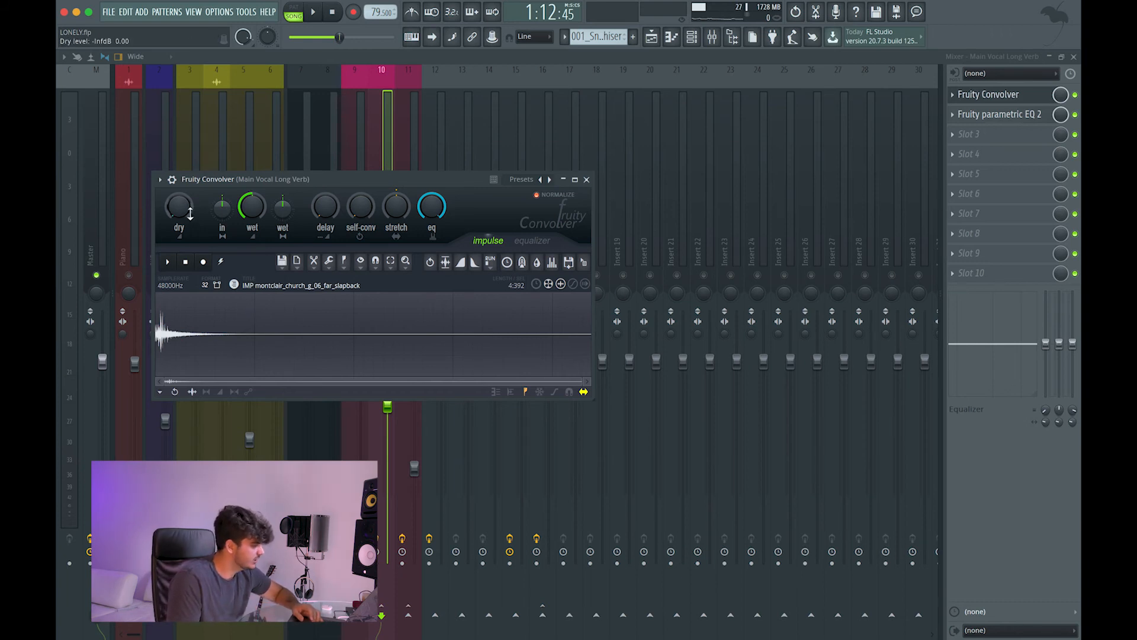
{"action": "left_click_drag", "start_coordinate": [177, 211], "coordinate": [176, 212]}
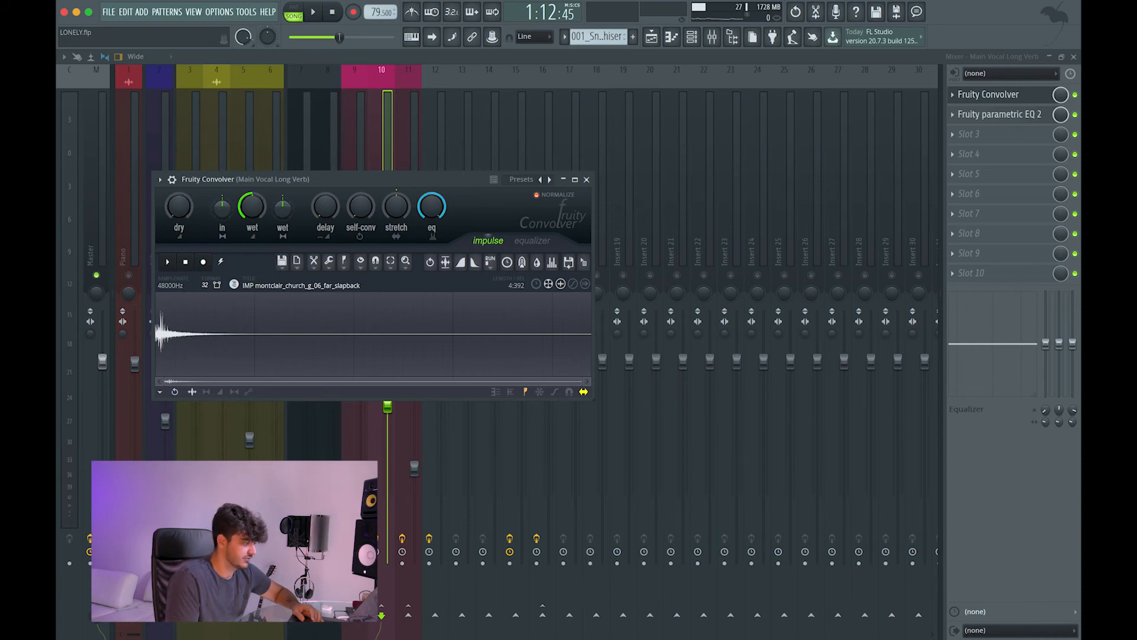
{"action": "left_click", "coordinate": [587, 179]}
{"action": "left_click", "coordinate": [968, 117]}
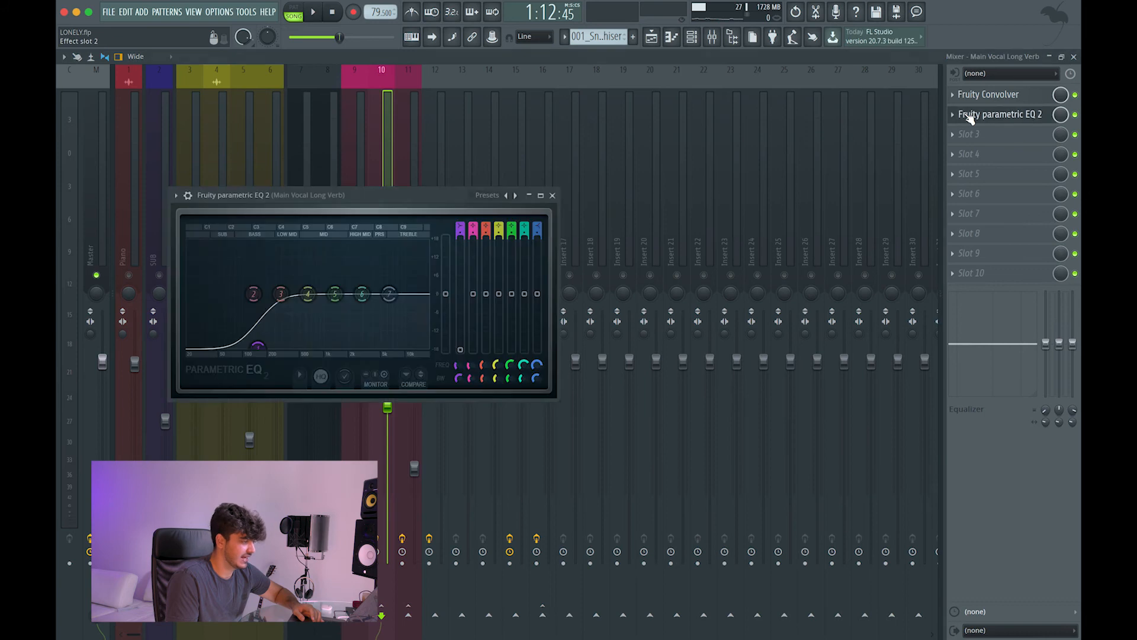
{"action": "left_click", "coordinate": [552, 195]}
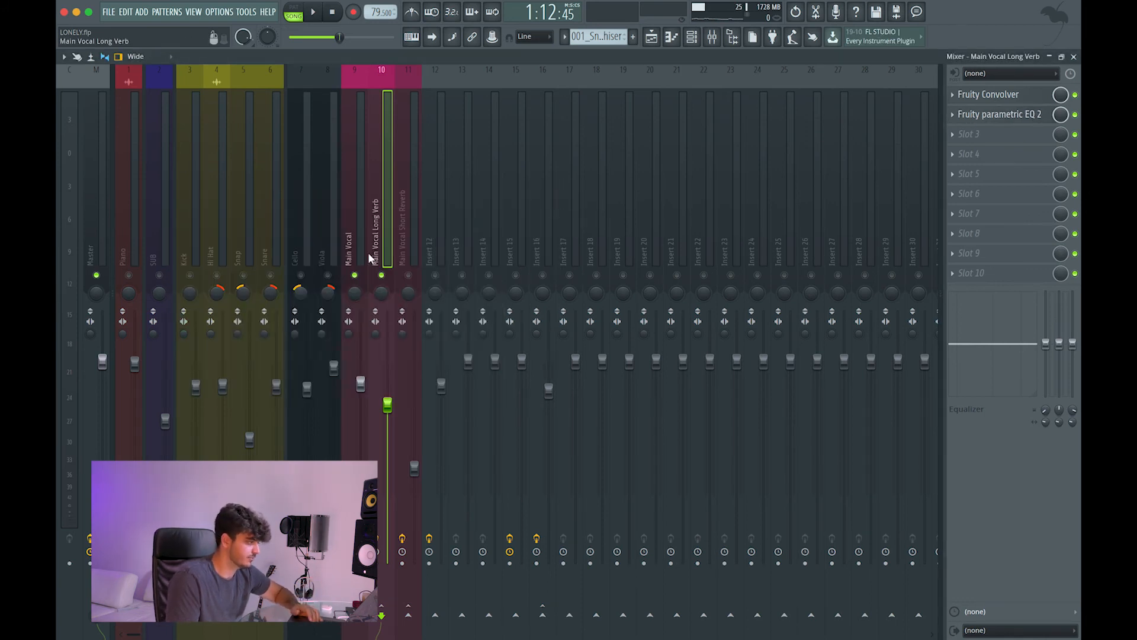
Play the vocal with Main Vocal Long Verb muted and again with it unmuted to compare the reverb
{"action": "left_click", "coordinate": [382, 275]}
{"action": "key", "text": "space"}
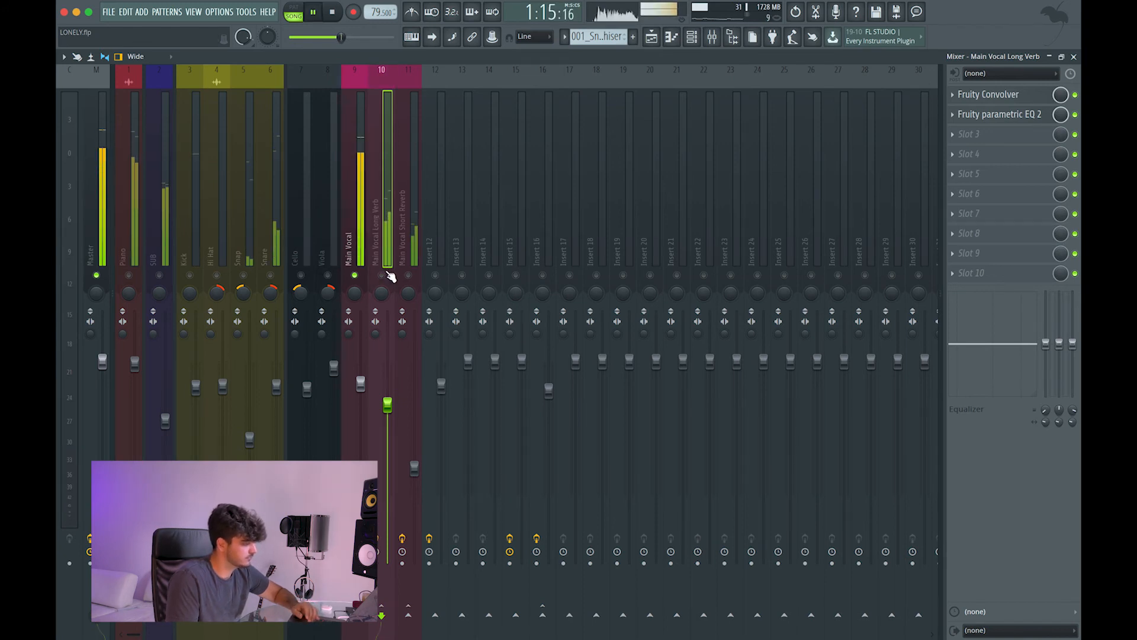
{"action": "key", "text": "space"}
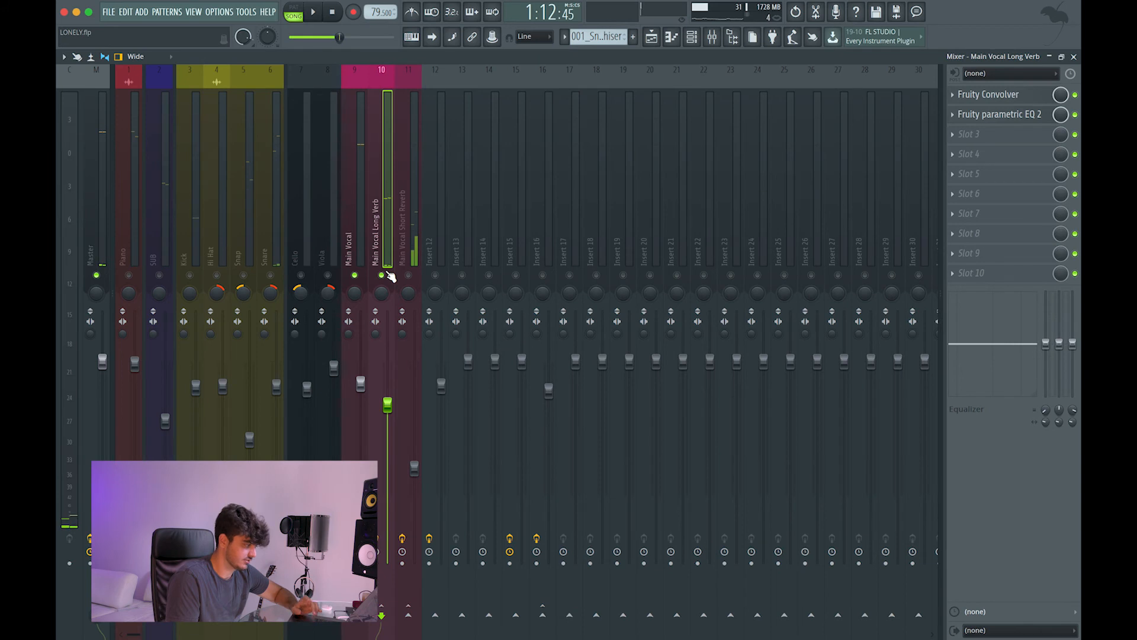
{"action": "key", "text": "space"}
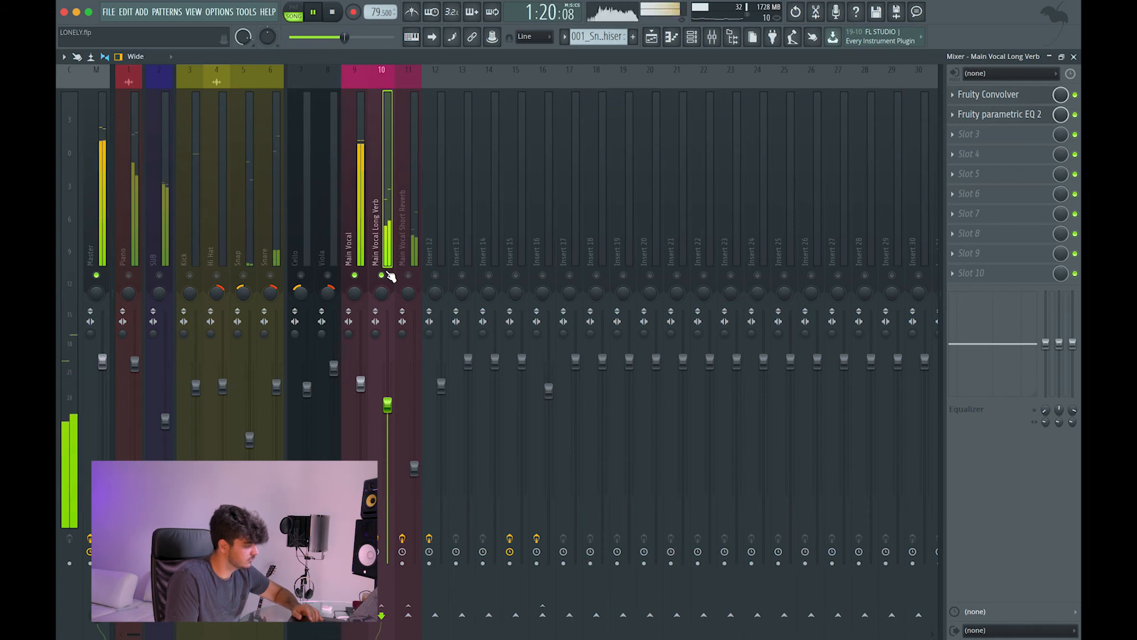
{"action": "key", "text": "space"}
Switch from the long reverb track to Main Vocal Short Reverb and inspect its Fruity Delay 3 settings
{"action": "left_click", "coordinate": [364, 247]}
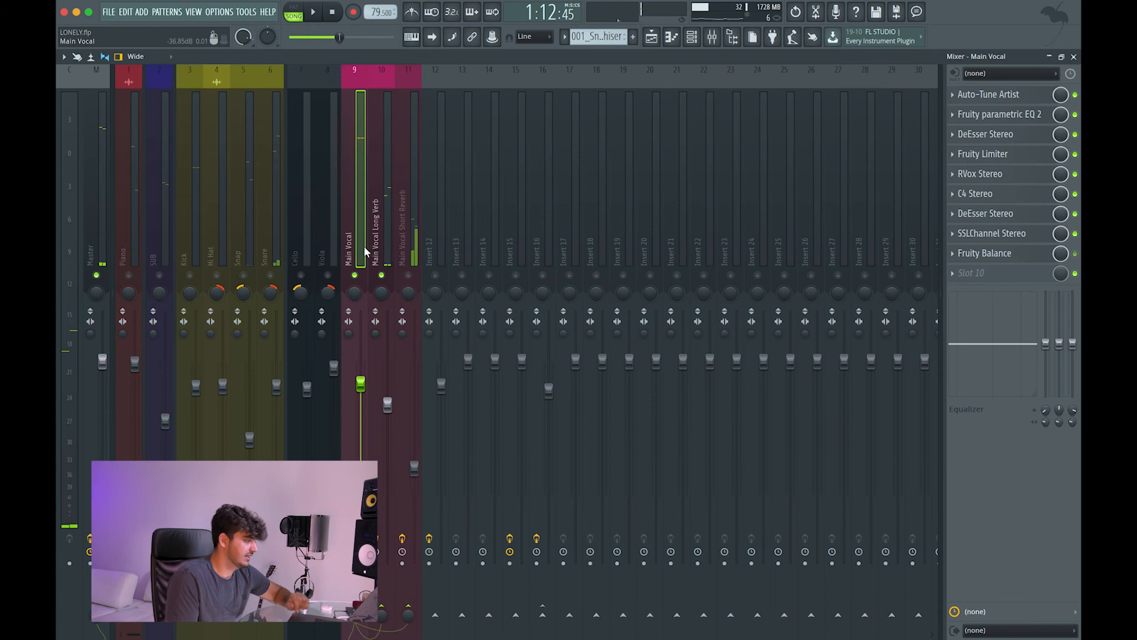
{"action": "left_click", "coordinate": [408, 266]}
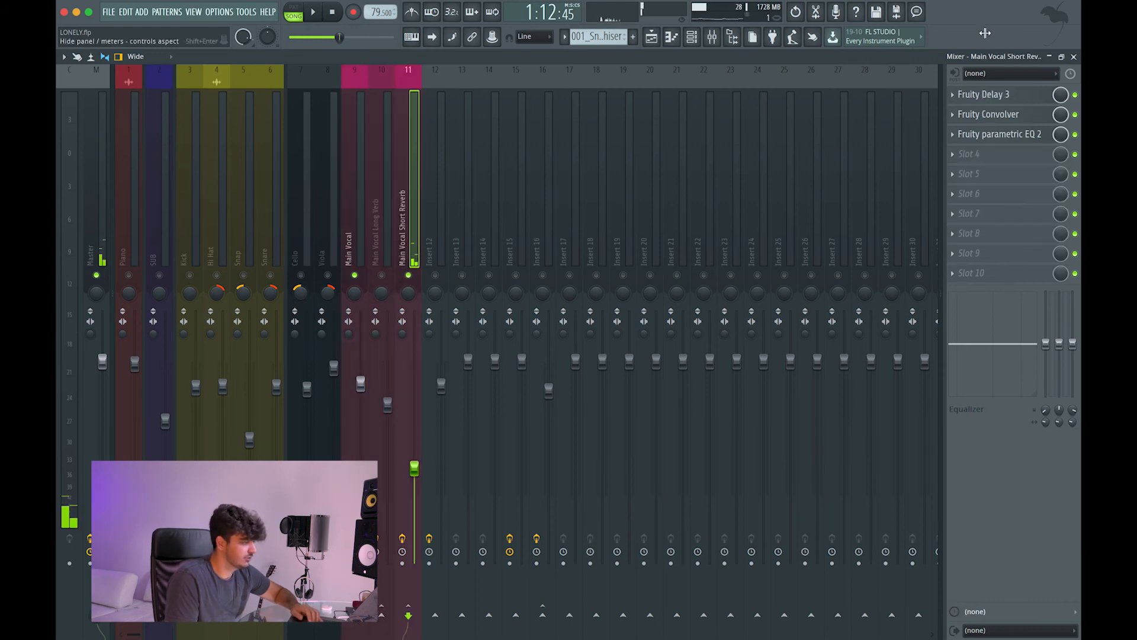
{"action": "left_click", "coordinate": [998, 98]}
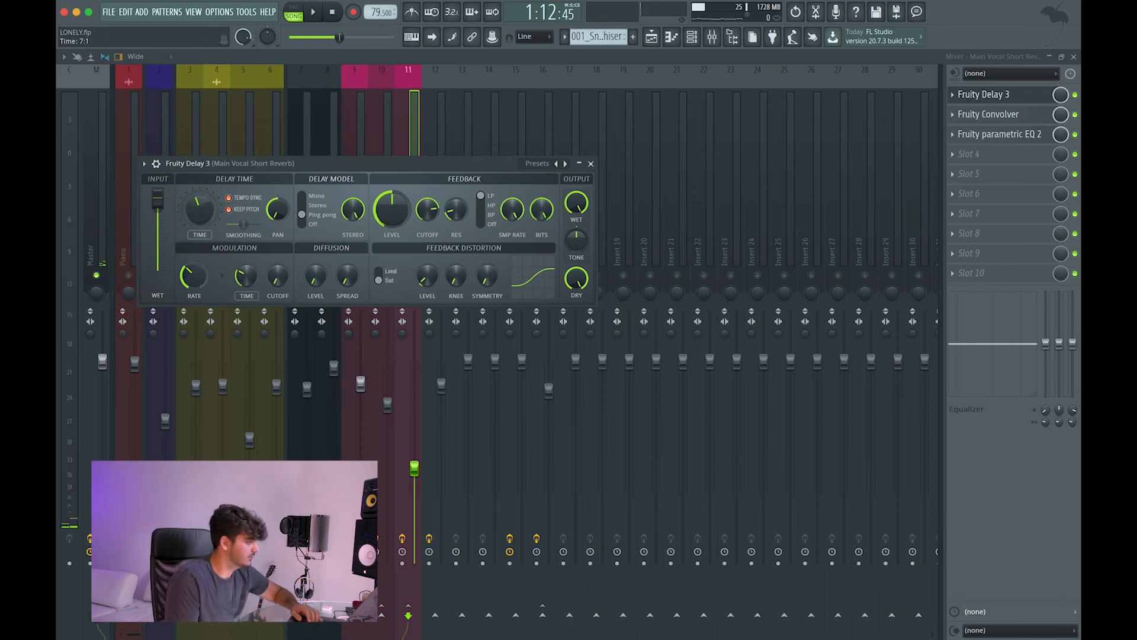
{"action": "left_click", "coordinate": [590, 163]}
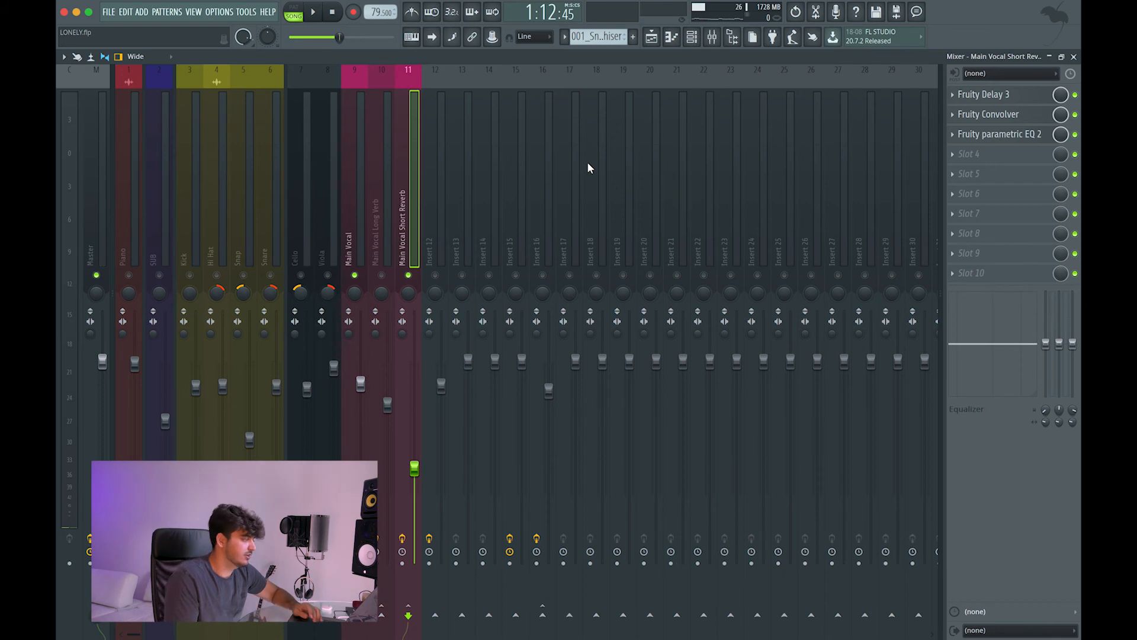
Inspect the short reverb's Fruity Convolver impulse and preset list, and its Fruity Parametric EQ 2 curve
{"action": "left_click", "coordinate": [974, 116]}
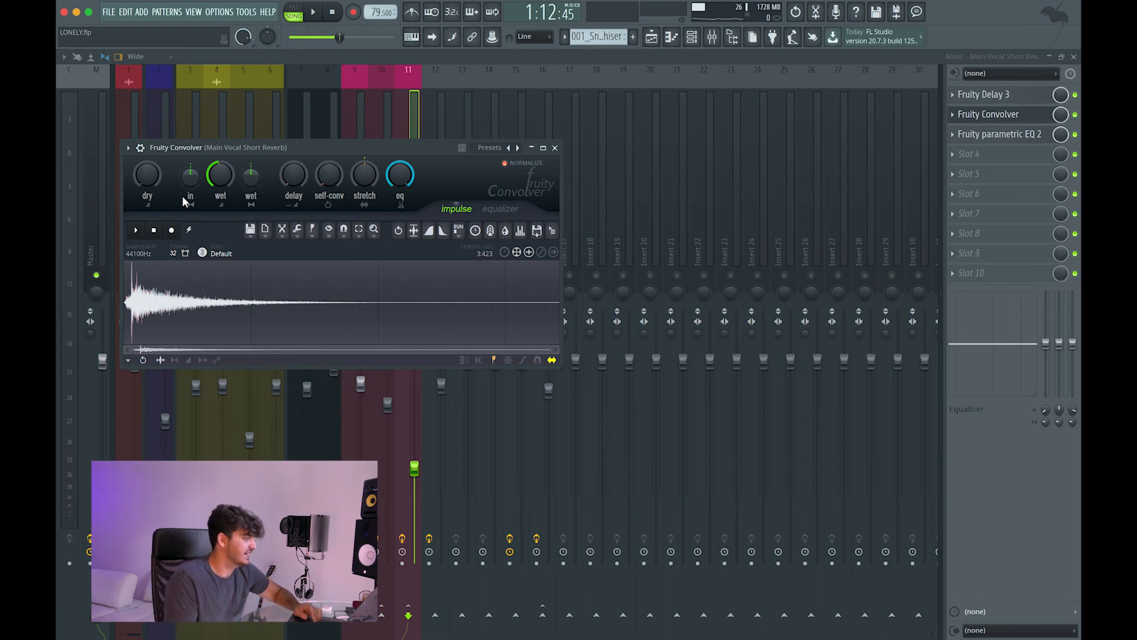
{"action": "left_click", "coordinate": [492, 148]}
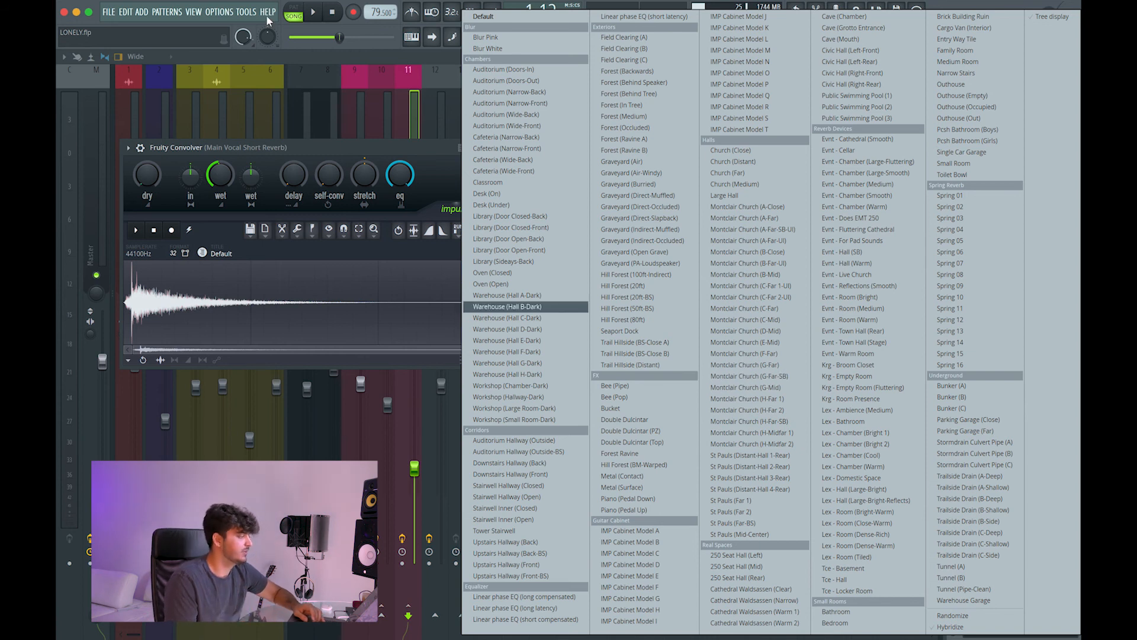
{"action": "left_click", "coordinate": [353, 144]}
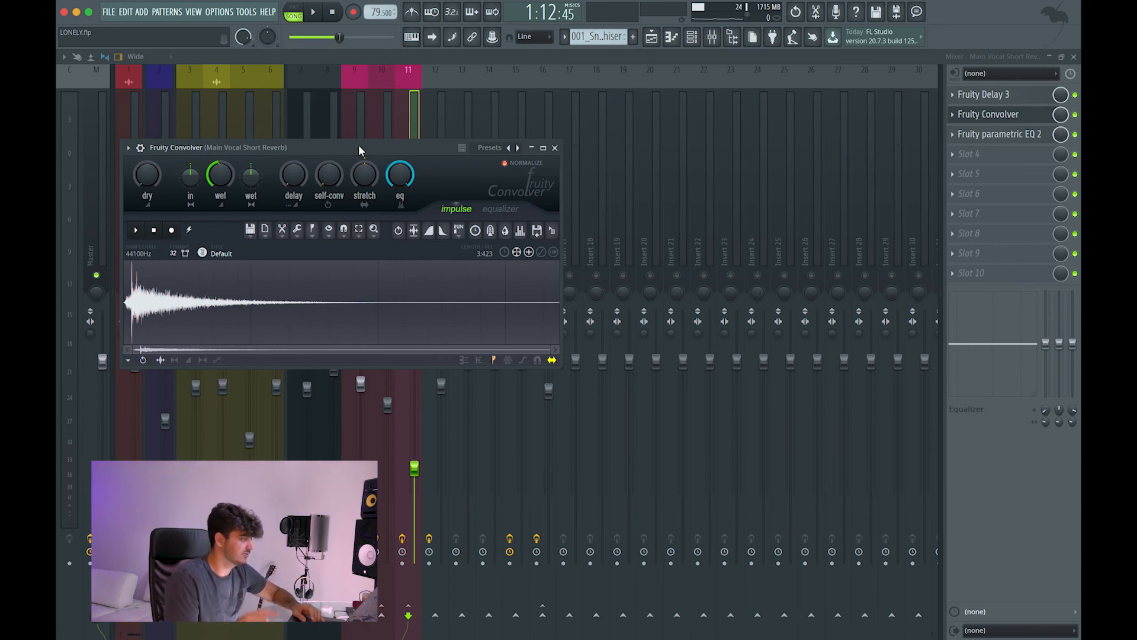
{"action": "left_click", "coordinate": [555, 148]}
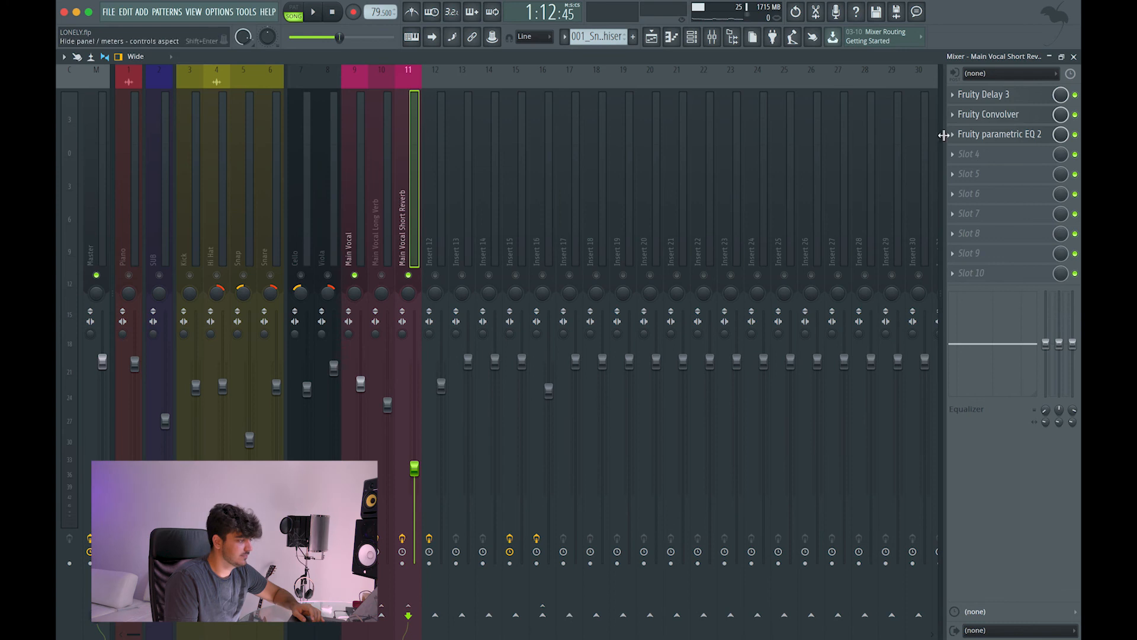
{"action": "left_click", "coordinate": [985, 136]}
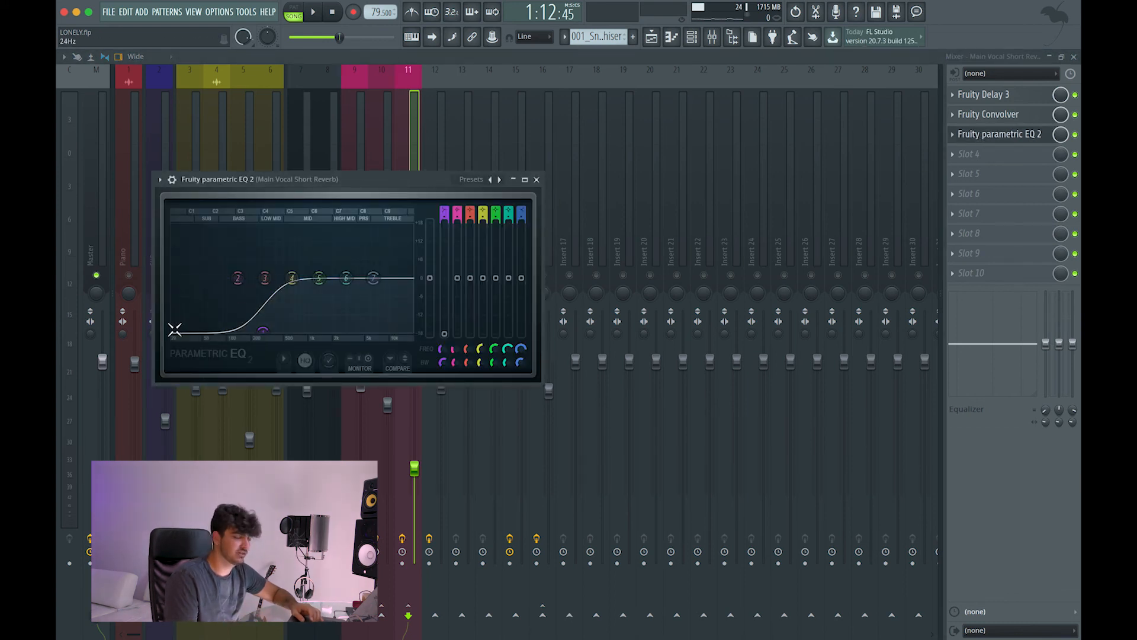
{"action": "left_click", "coordinate": [536, 180]}
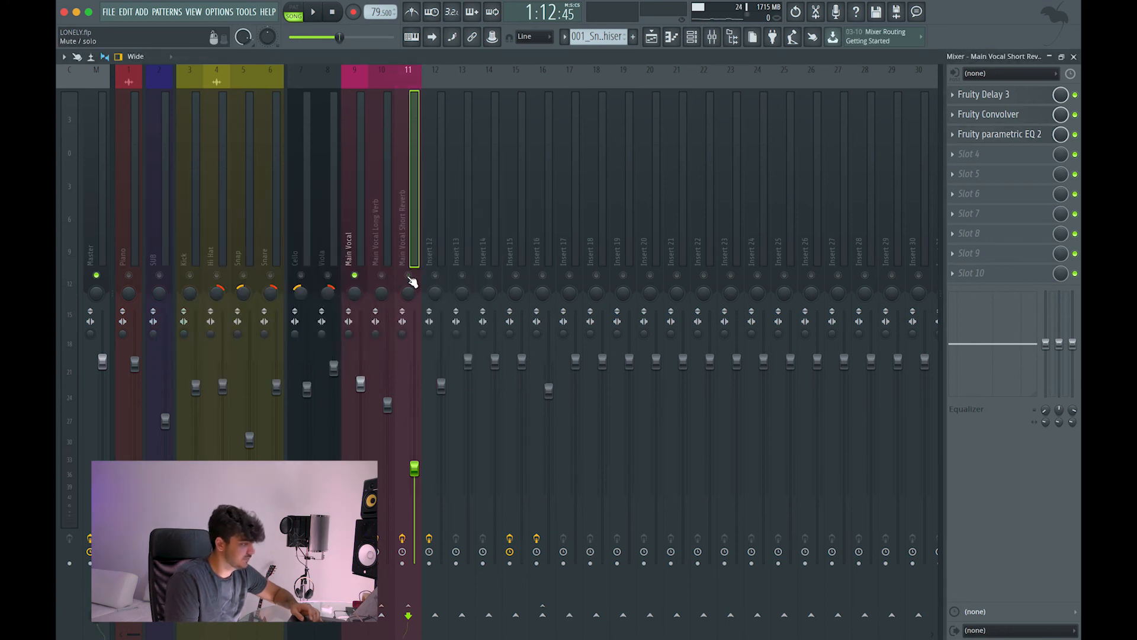
Play the vocal with Main Vocal Short Reverb muted and again with it unmuted to compare the effect
{"action": "key", "text": "space"}
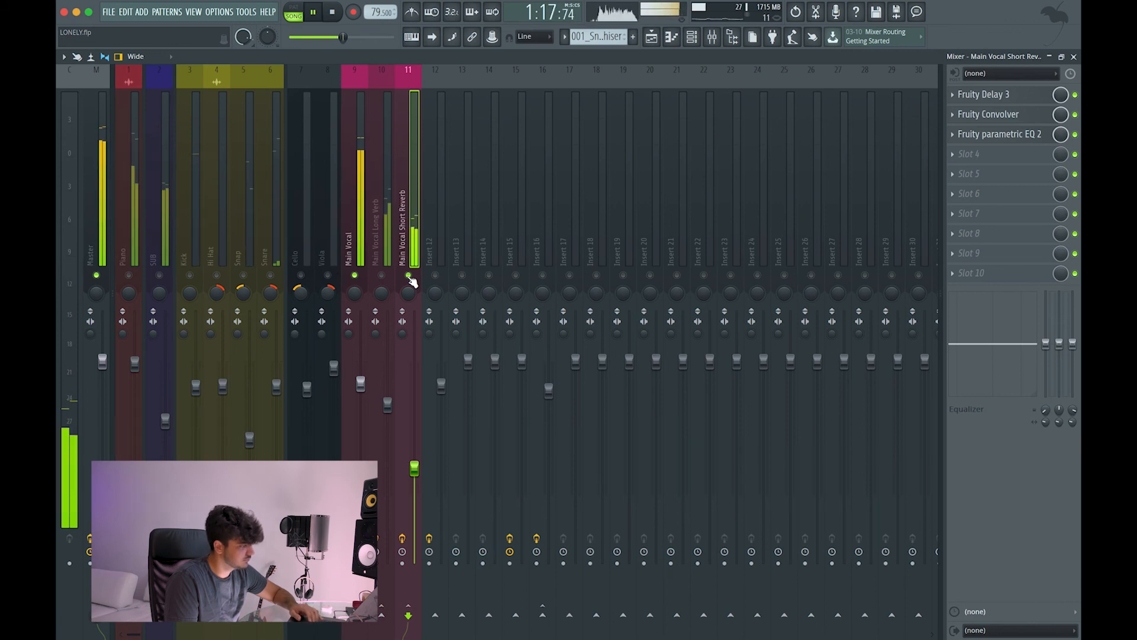
{"action": "key", "text": "space"}
Unmute all mixer tracks and play the song to hear the processed vocal in the full mix
{"action": "right_click", "coordinate": [387, 279]}
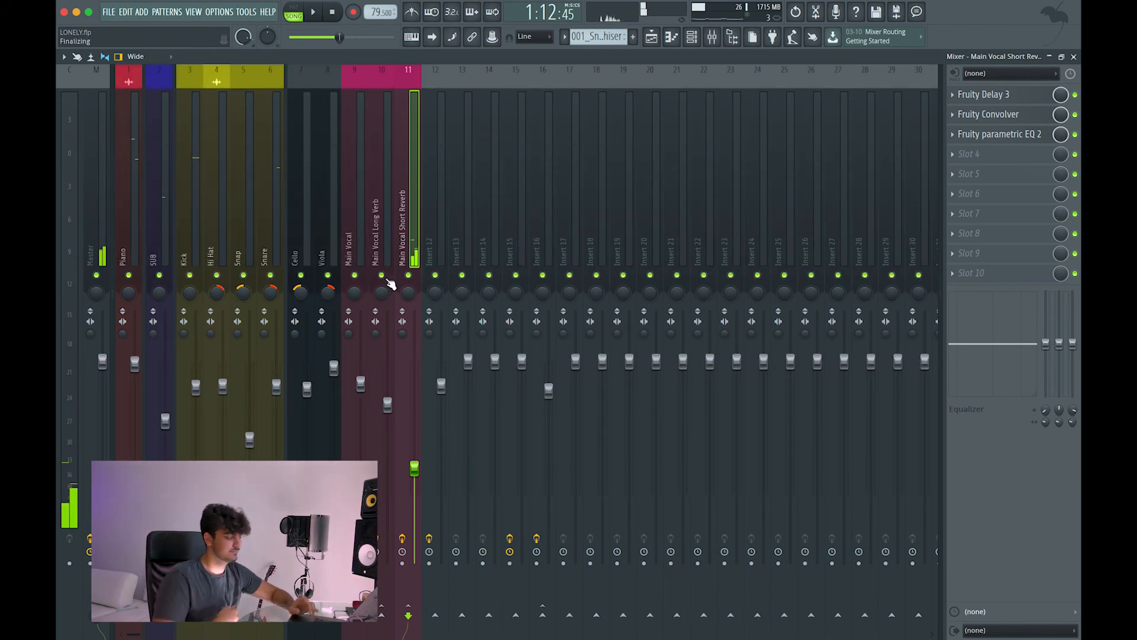
{"action": "key", "text": "space"}
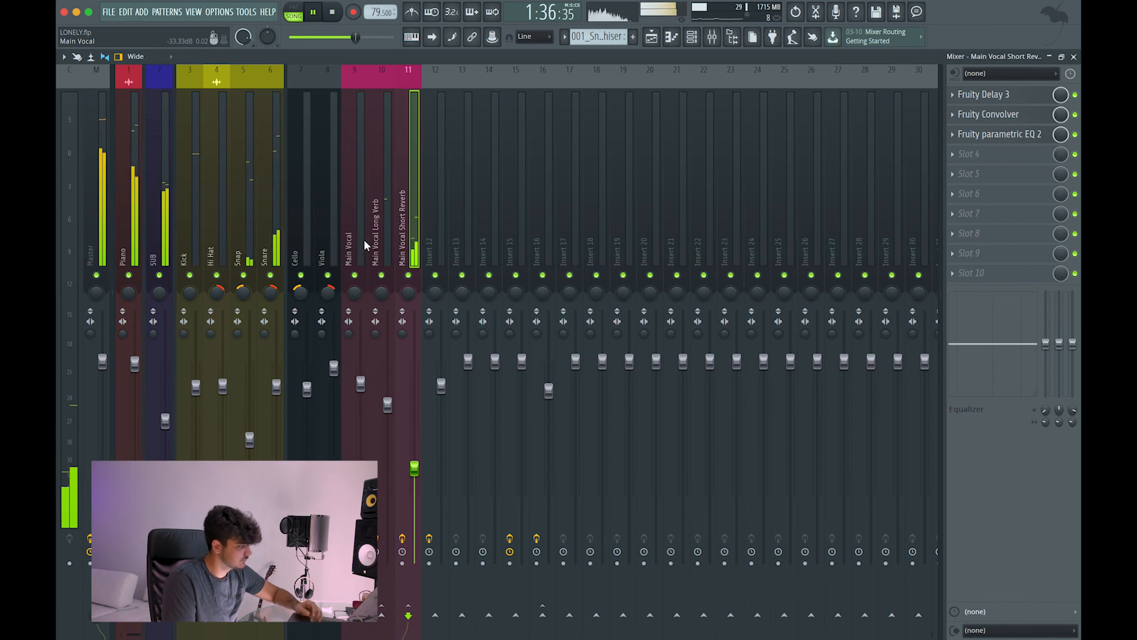
{"action": "key", "text": "space"}
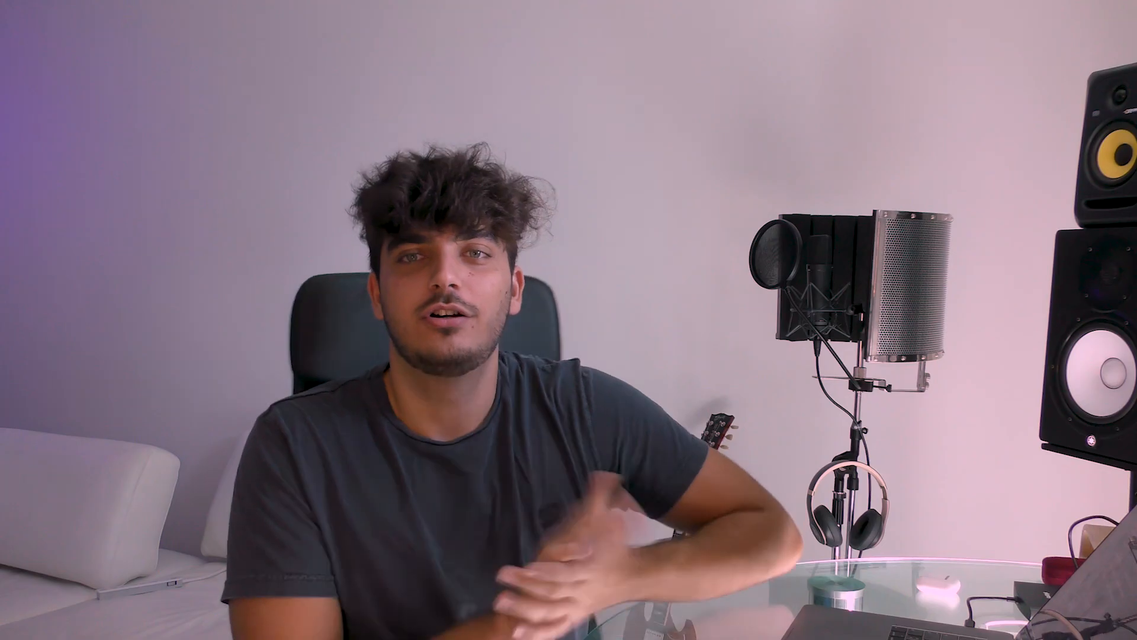